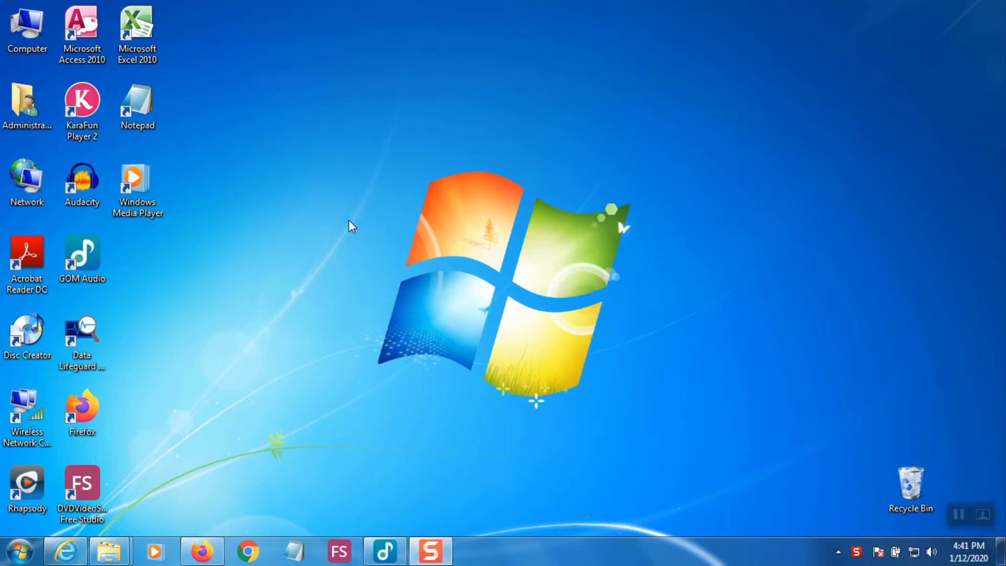
- Switch to Firefox and look over the uploads on the open YouTube channel page
click(204, 553)
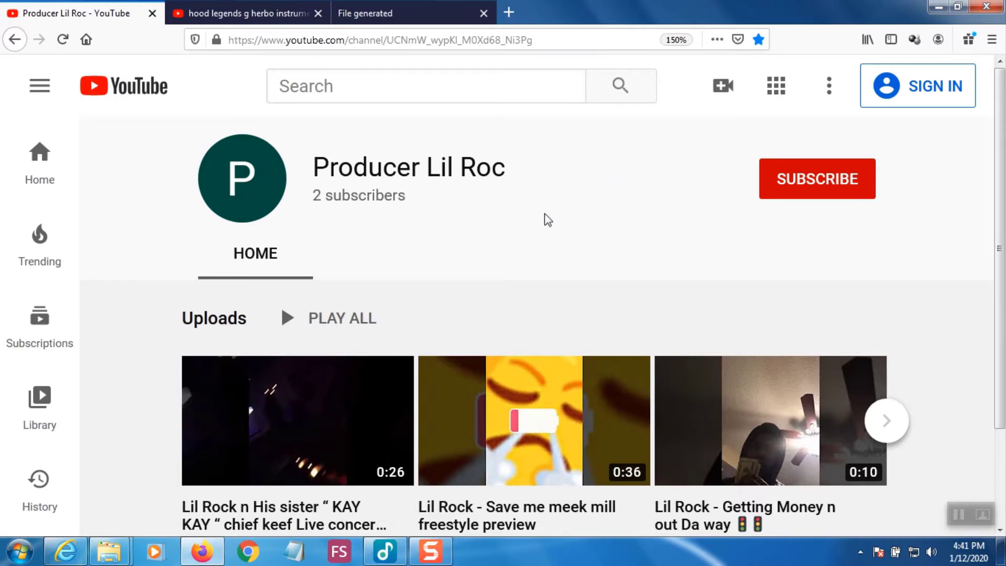
scroll(565, 219, down, 2)
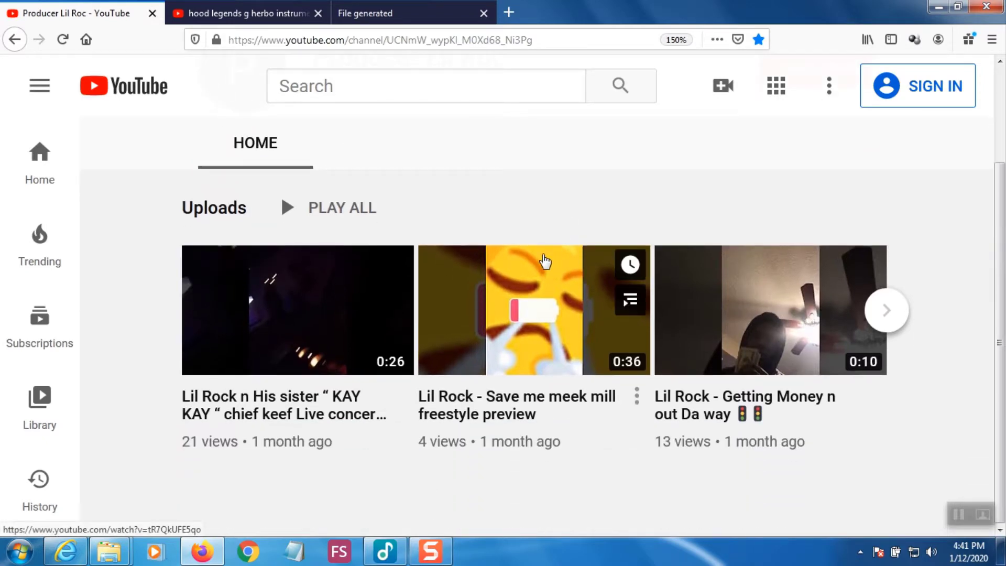
scroll(543, 259, up, 2)
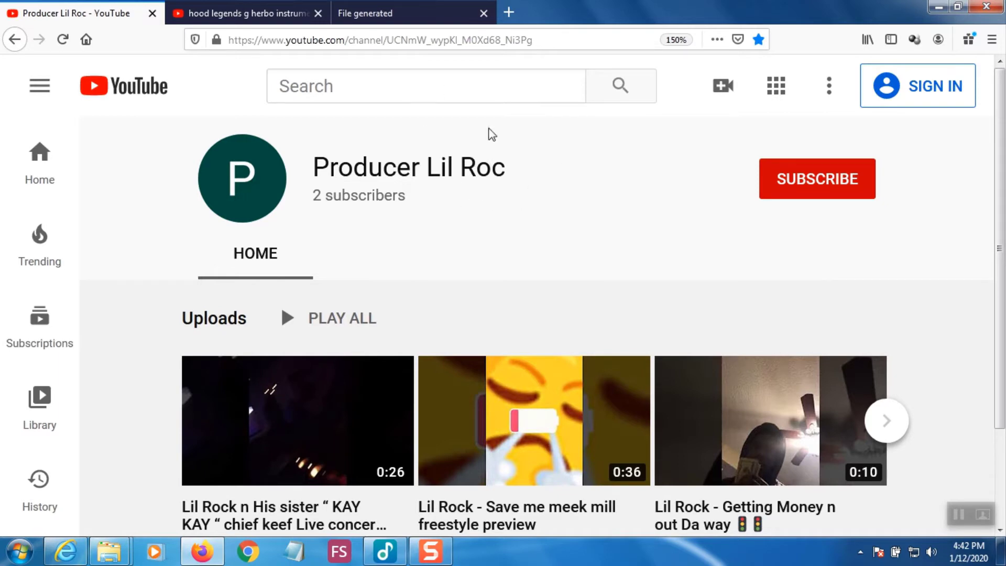
- Open the video "G Herbo - Hood Legends (Crossroads) [Instrumental] Reprod. by Ayootraa" from the instrumental search results, skip its ads and pause it
click(256, 19)
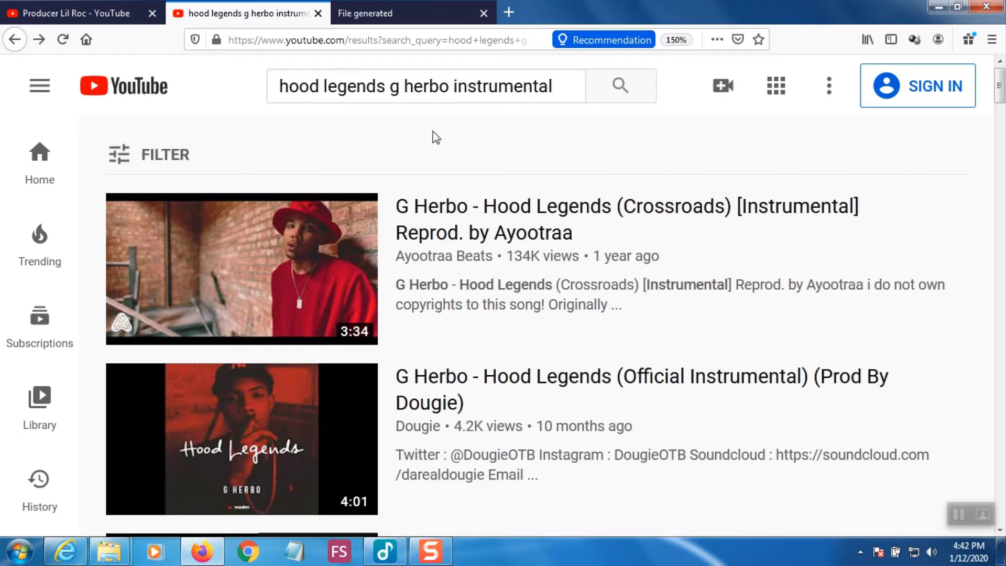
click(447, 210)
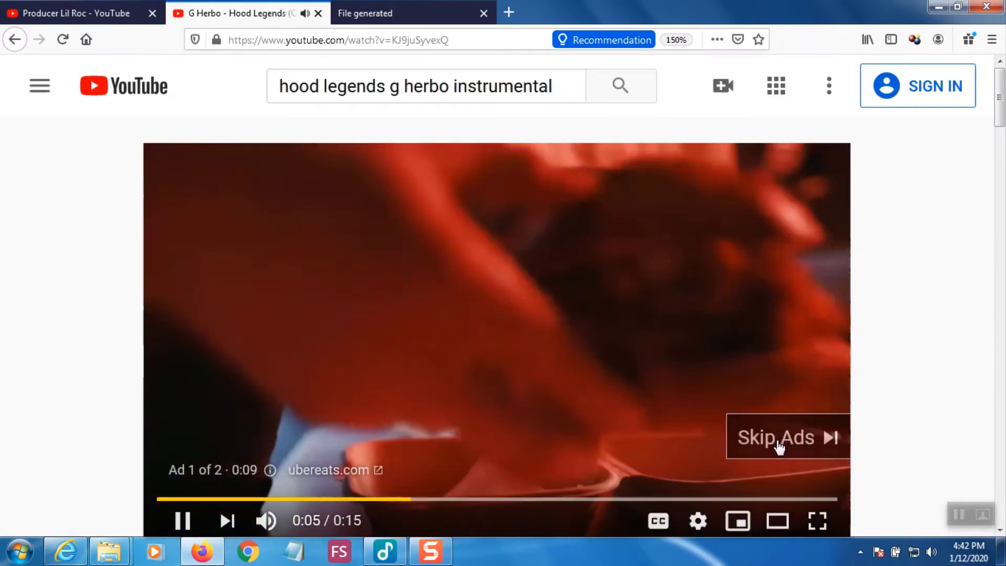
click(778, 445)
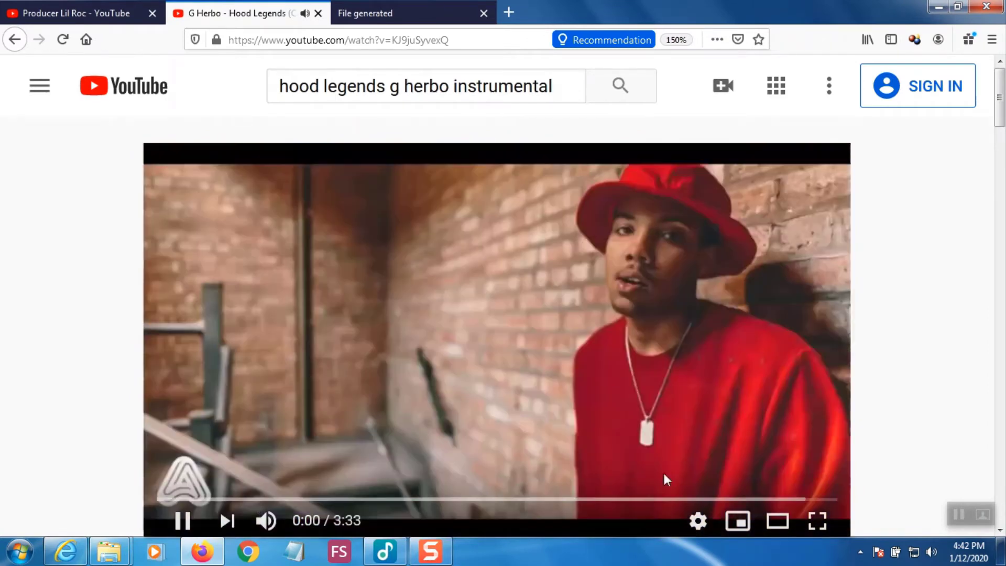
click(182, 521)
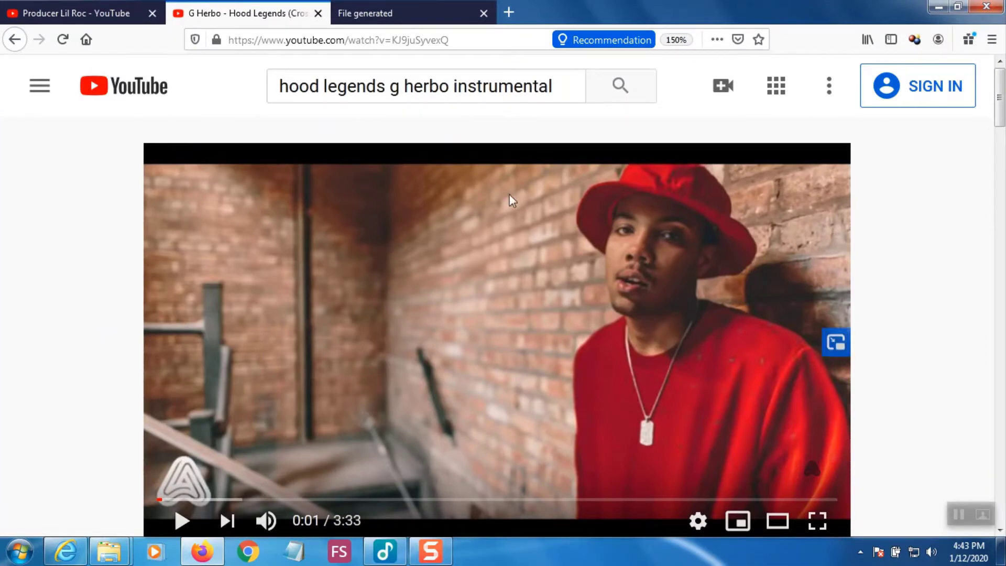
- Open Audacity from the desktop, move its welcome dialog higher, and minimize the program
click(939, 6)
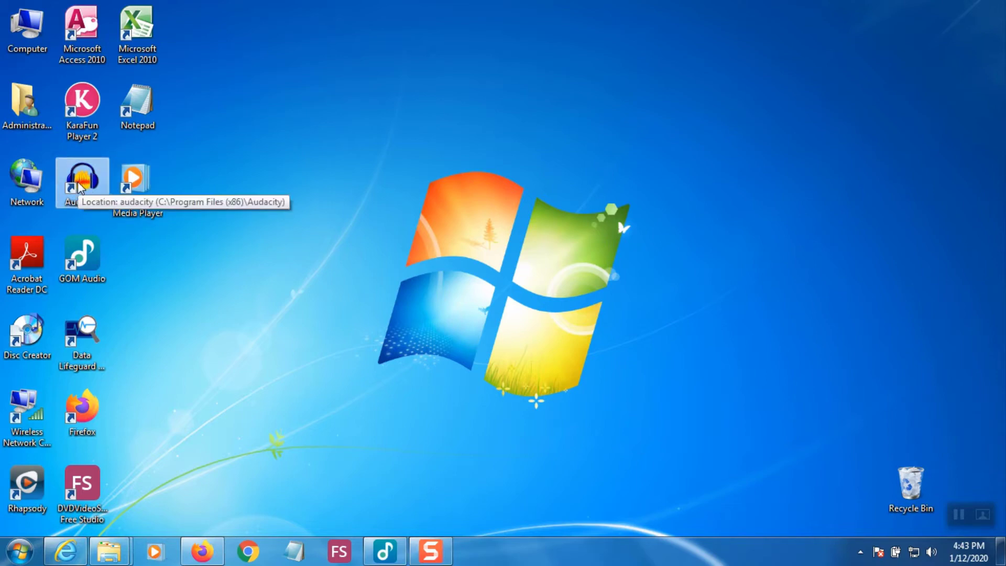
right_click(78, 183)
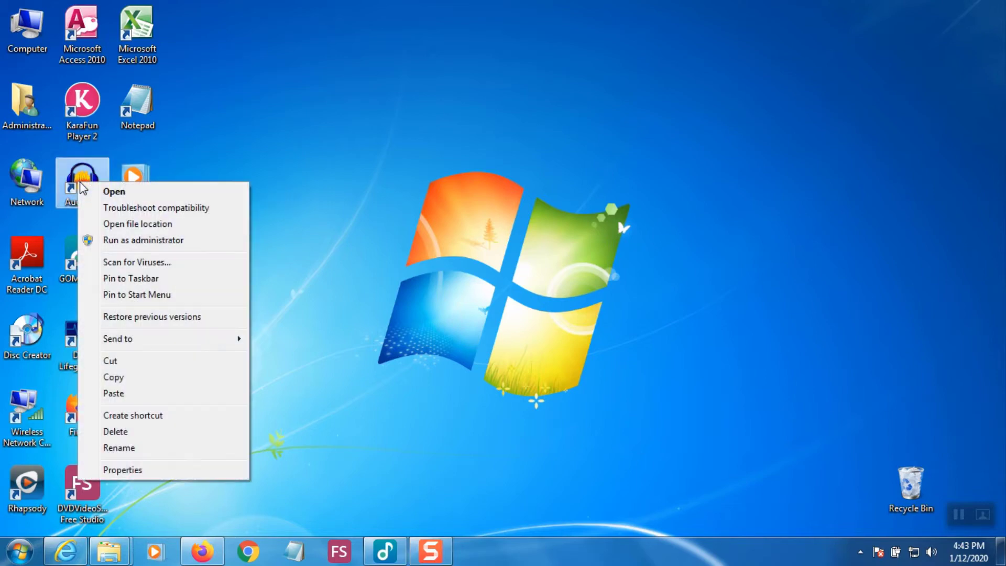
click(114, 192)
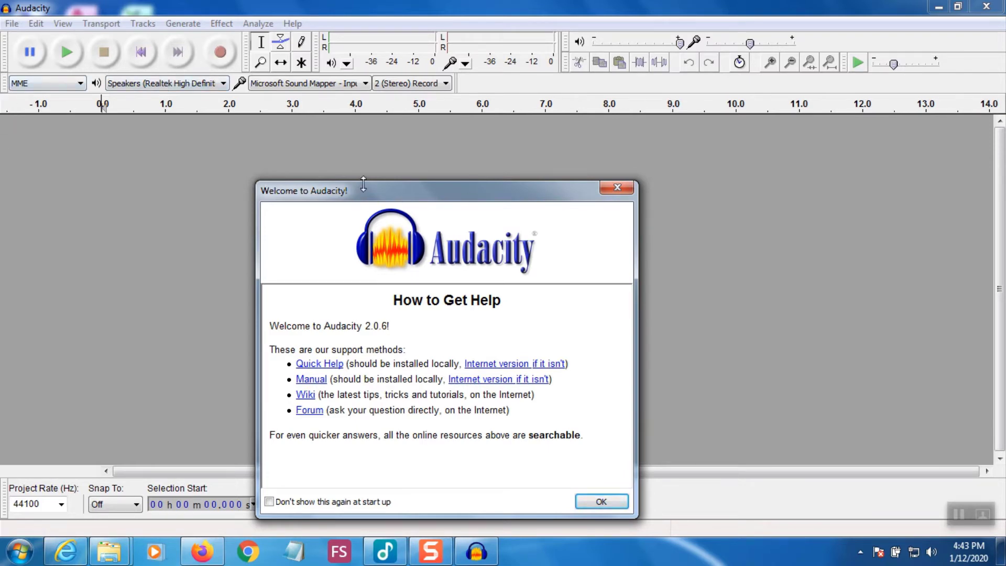
drag(571, 194, 587, 151)
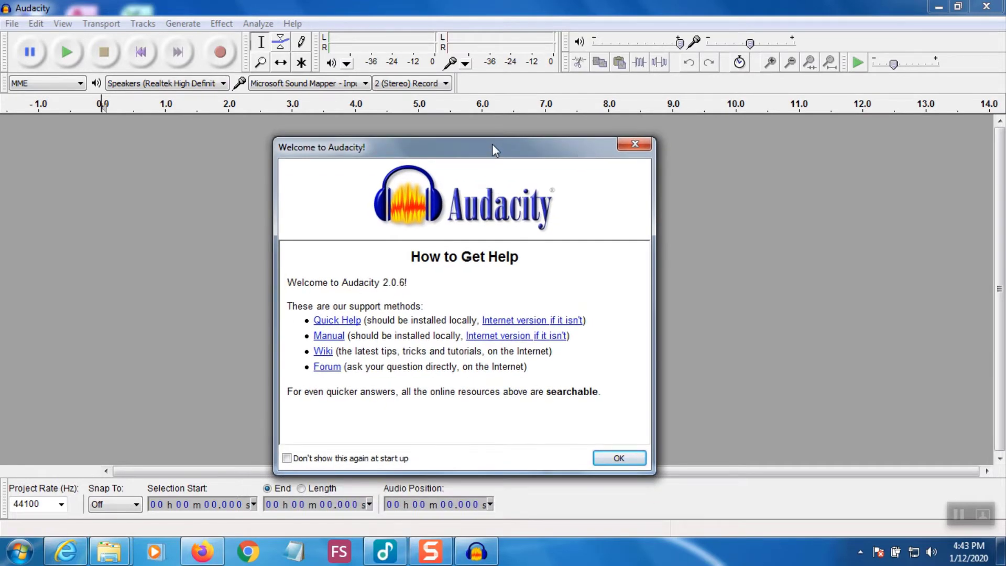
drag(491, 147, 504, 134)
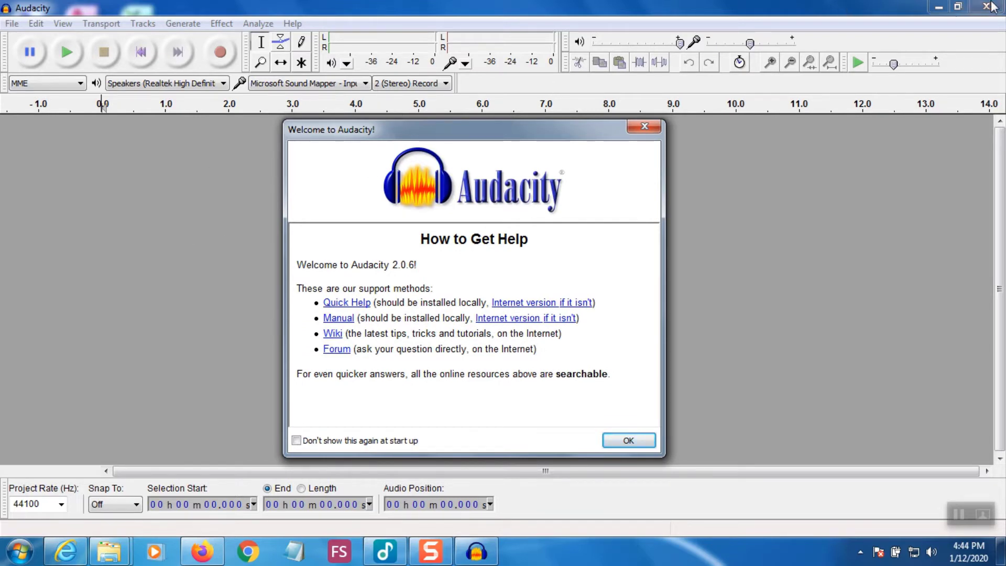
click(944, 5)
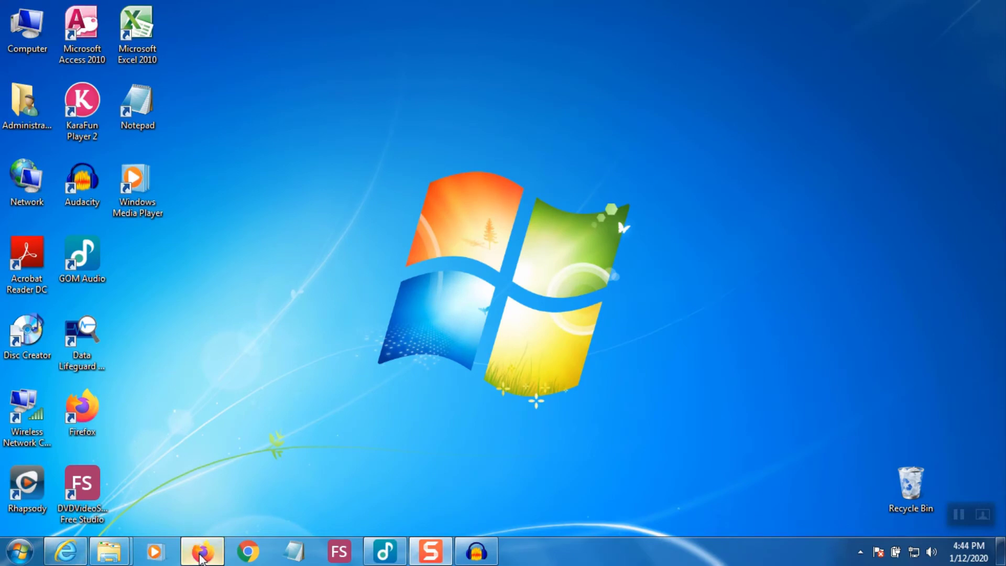
- Switch back to Firefox and look over the paused instrumental video's player and title
click(199, 550)
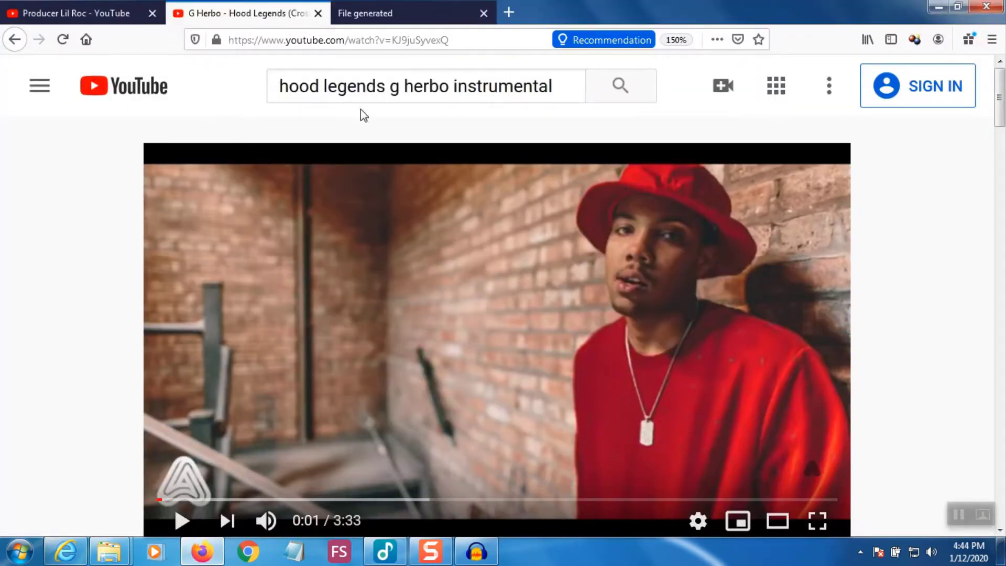
scroll(58, 248, down, 2)
scroll(74, 251, down, 2)
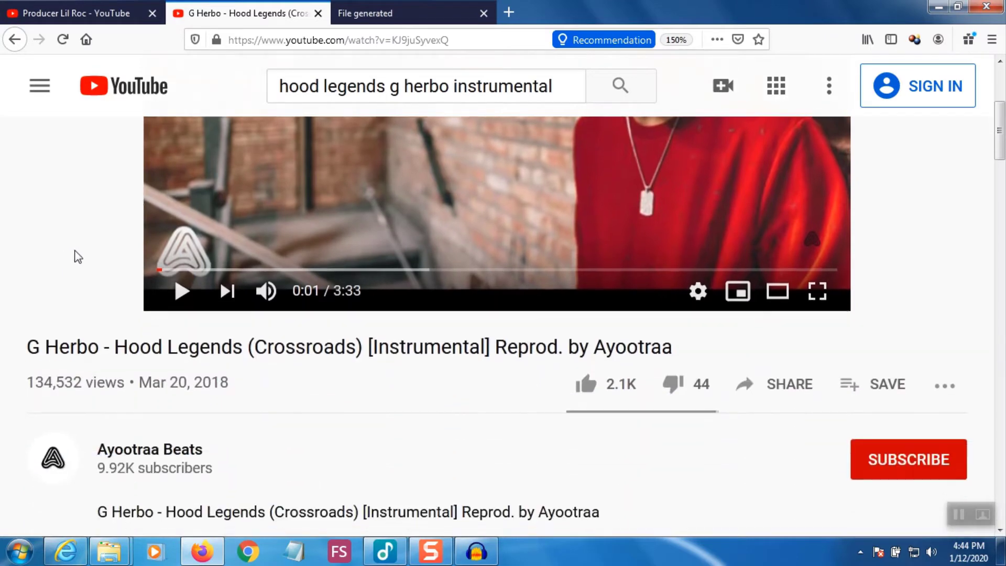
scroll(76, 254, up, 3)
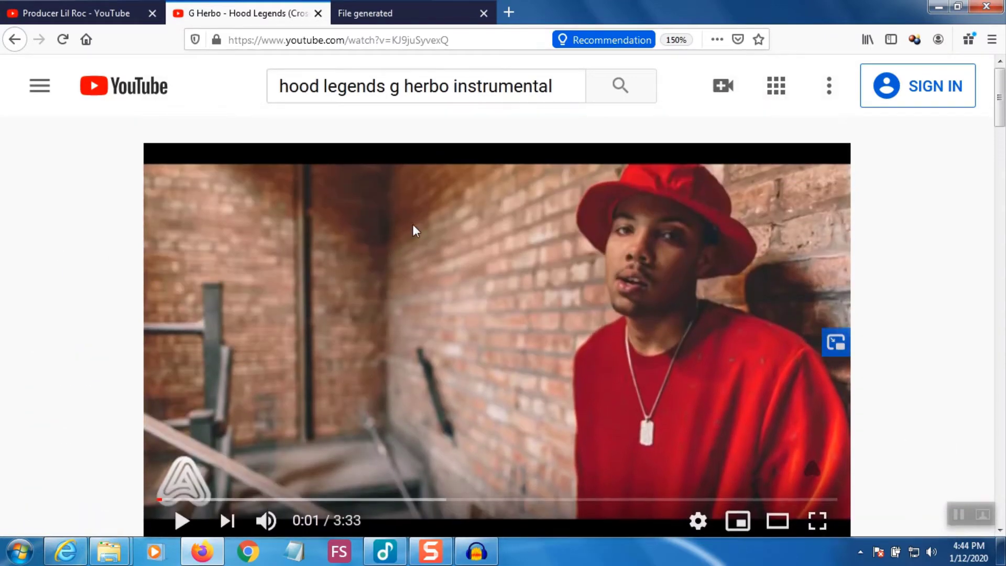
scroll(432, 221, down, 2)
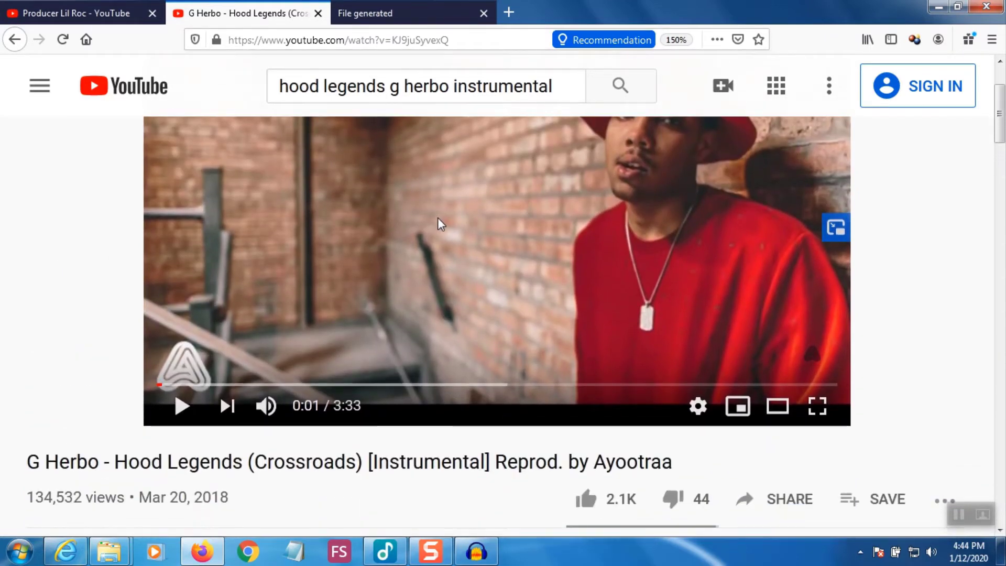
scroll(439, 218, up, 2)
scroll(436, 217, down, 2)
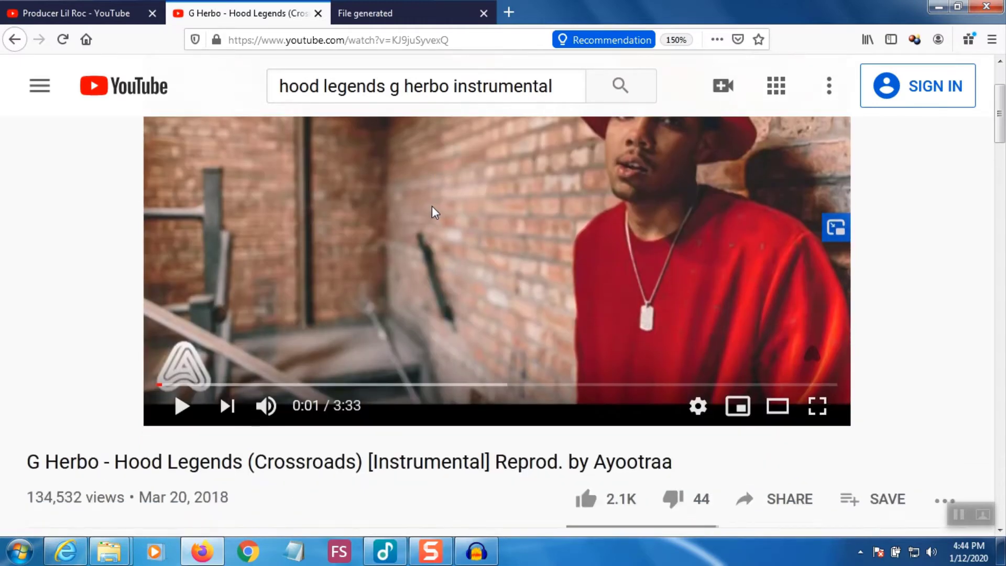
scroll(431, 206, up, 2)
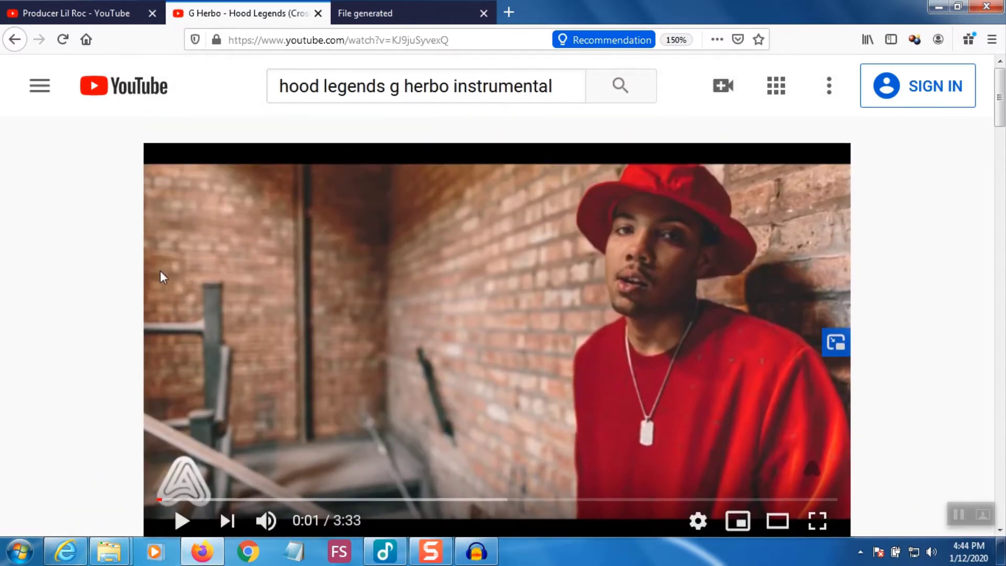
scroll(134, 277, down, 2)
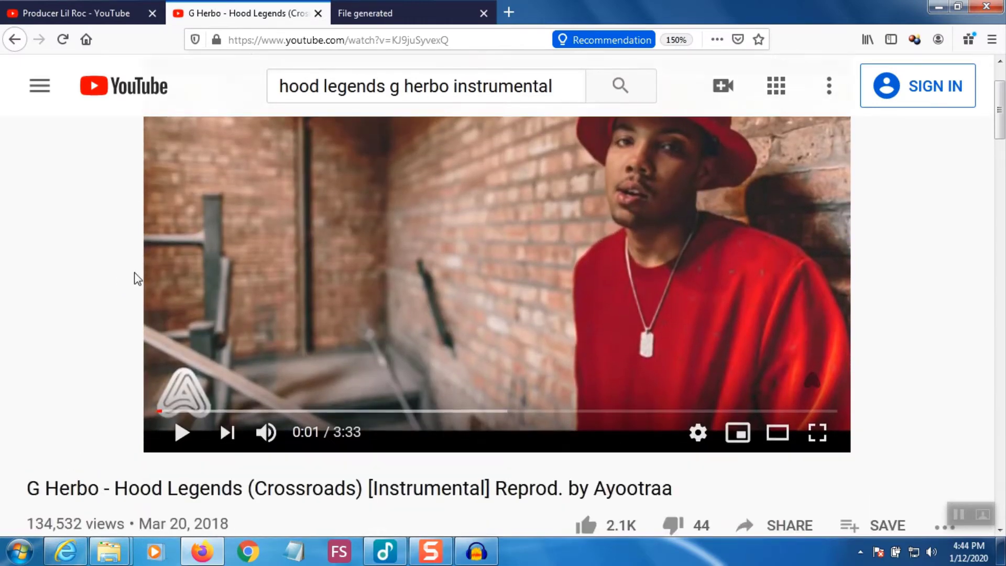
scroll(134, 277, up, 2)
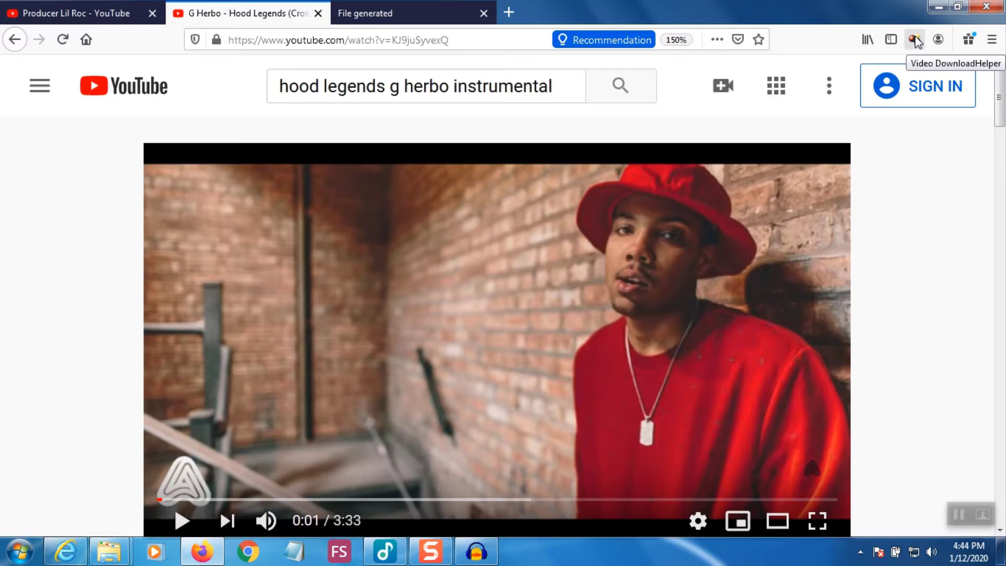
- Download the 3:33 WEBM variant of the instrumental with Video DownloadHelper and display the running download's progress
click(915, 40)
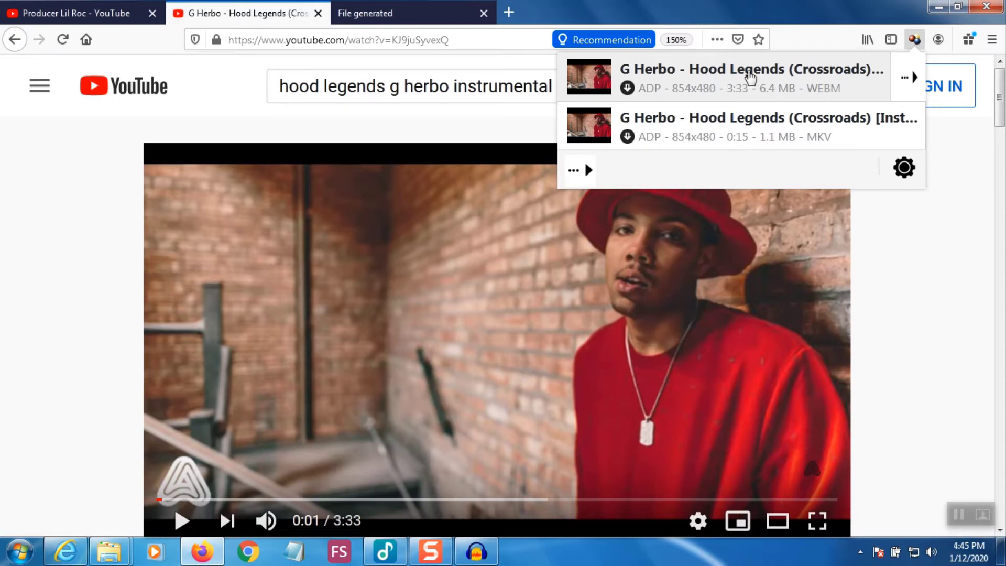
click(748, 77)
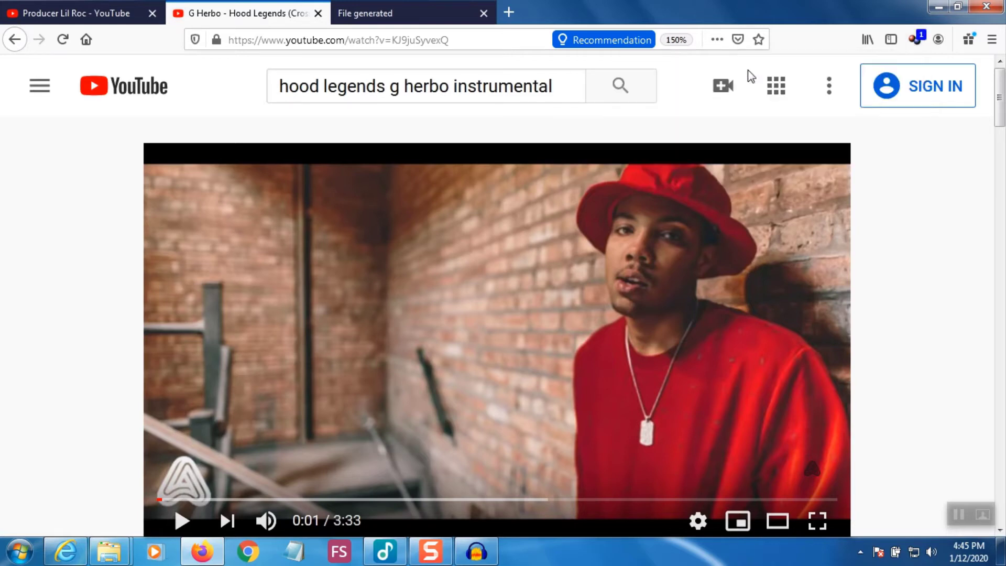
click(919, 39)
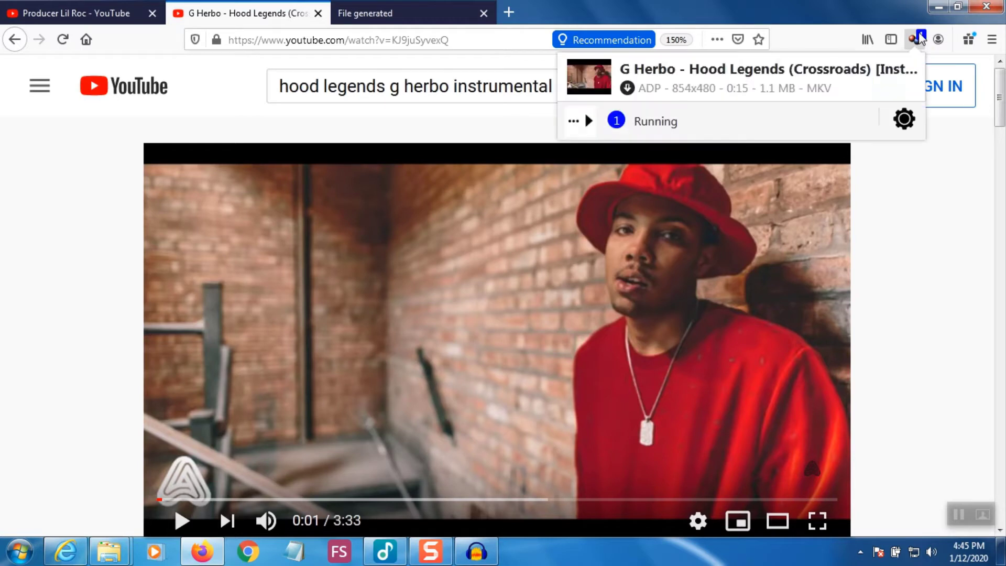
click(632, 120)
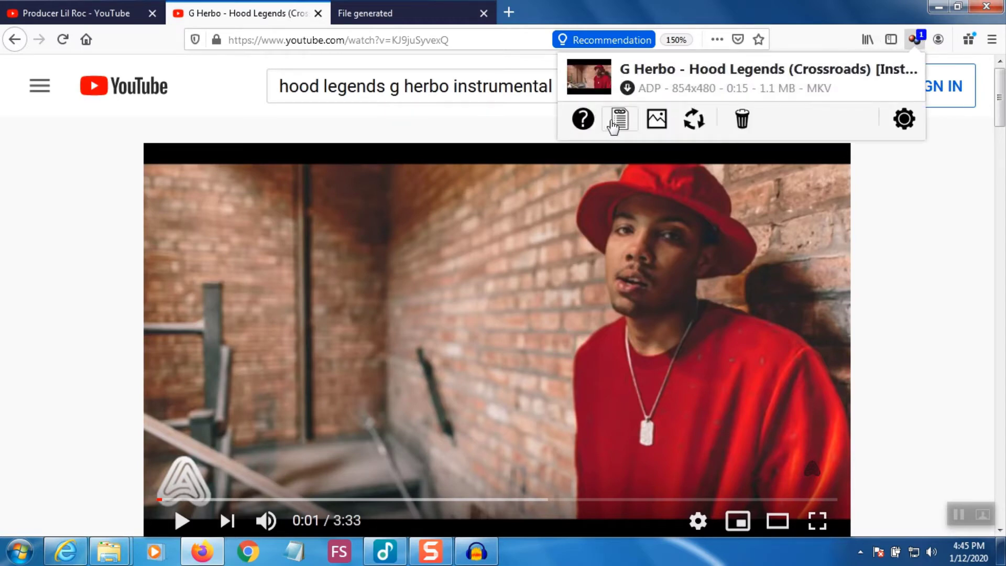
click(614, 125)
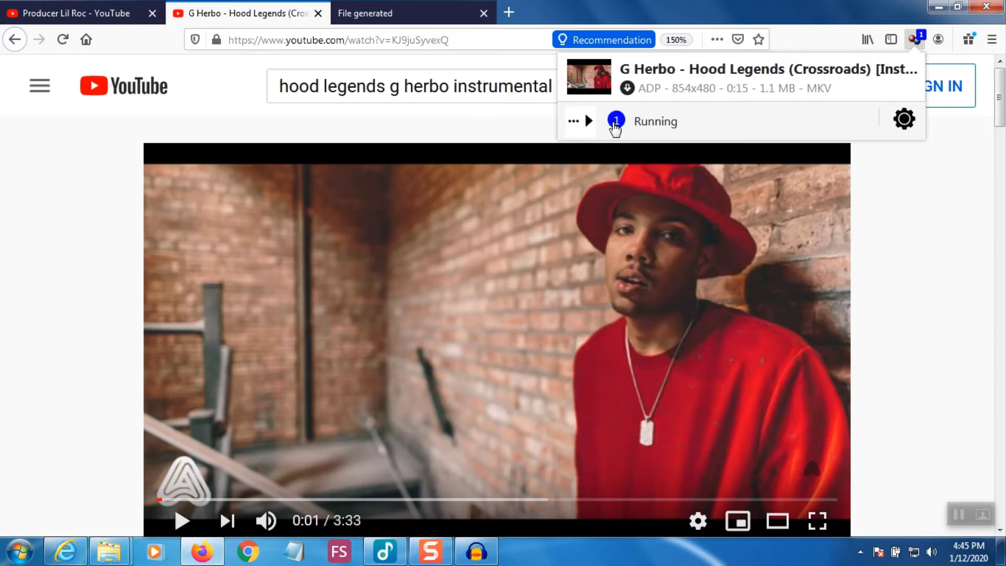
click(616, 124)
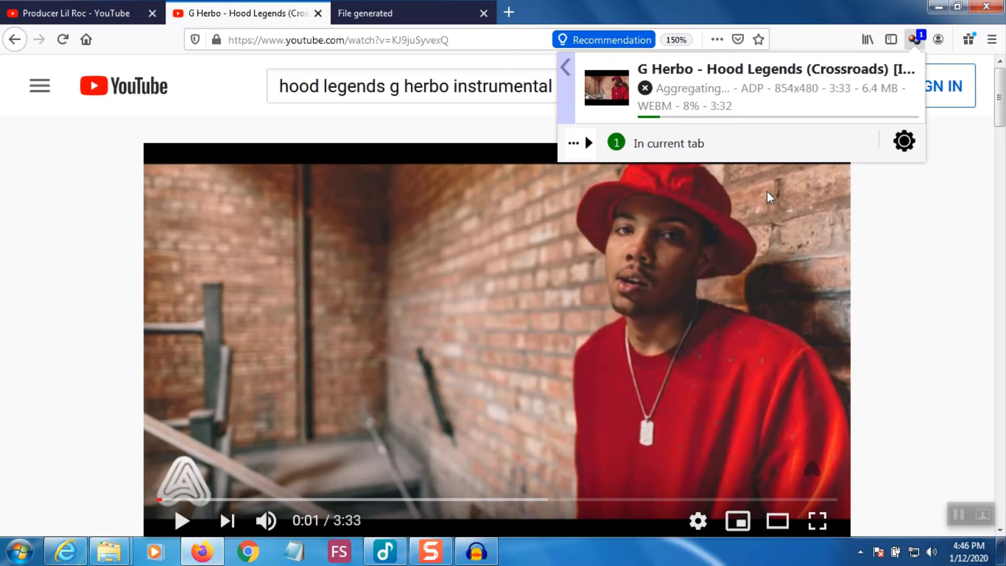
- Switch to Firefox, read where the generated file was saved, and minimize the browser
mouse_move(858, 338)
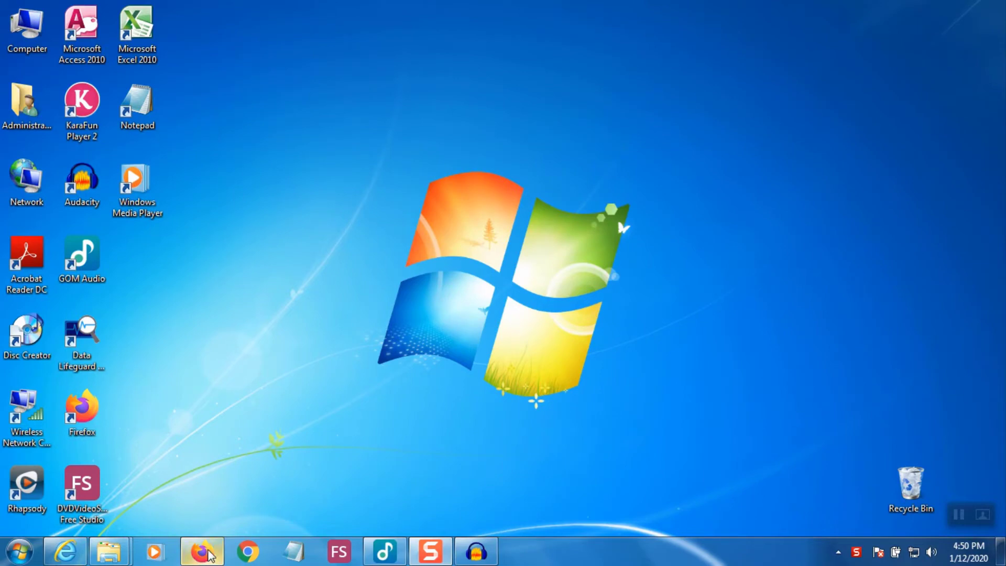
click(208, 552)
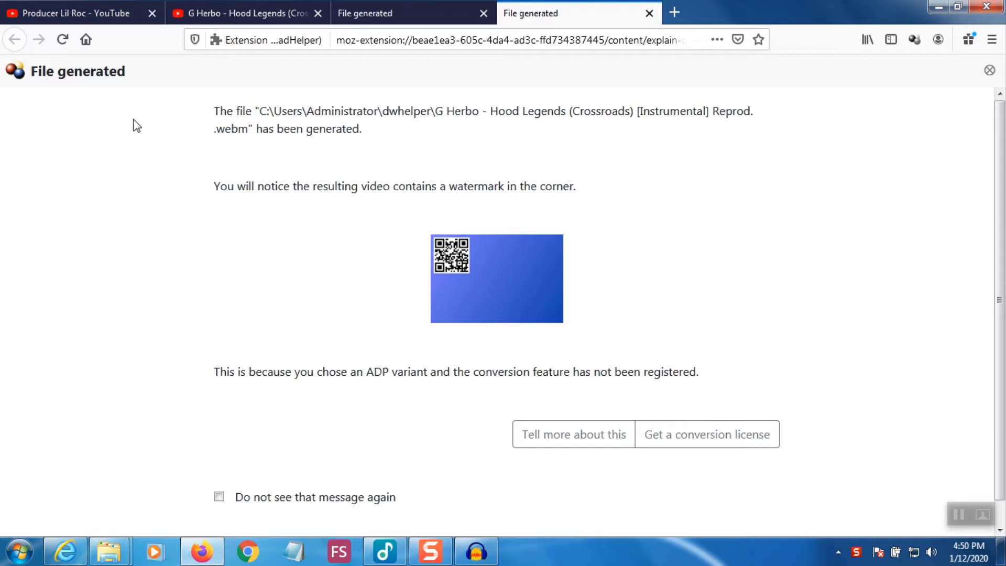
click(935, 6)
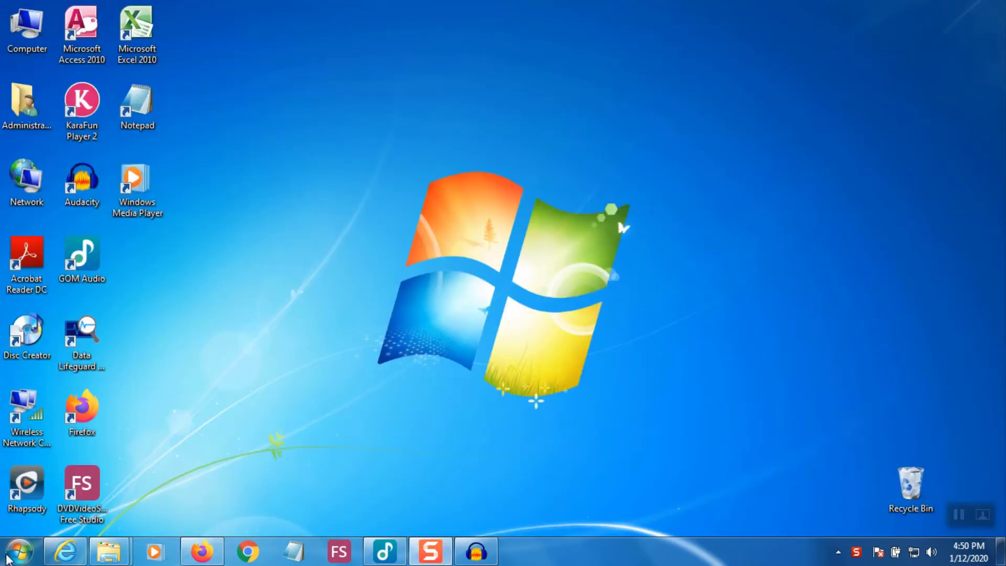
- Switch to the dwhelper folder in Windows Explorer and copy the file "G Herbo - Hood Legends (Crossroads) [Instrumental] Reprod."
mouse_move(113, 553)
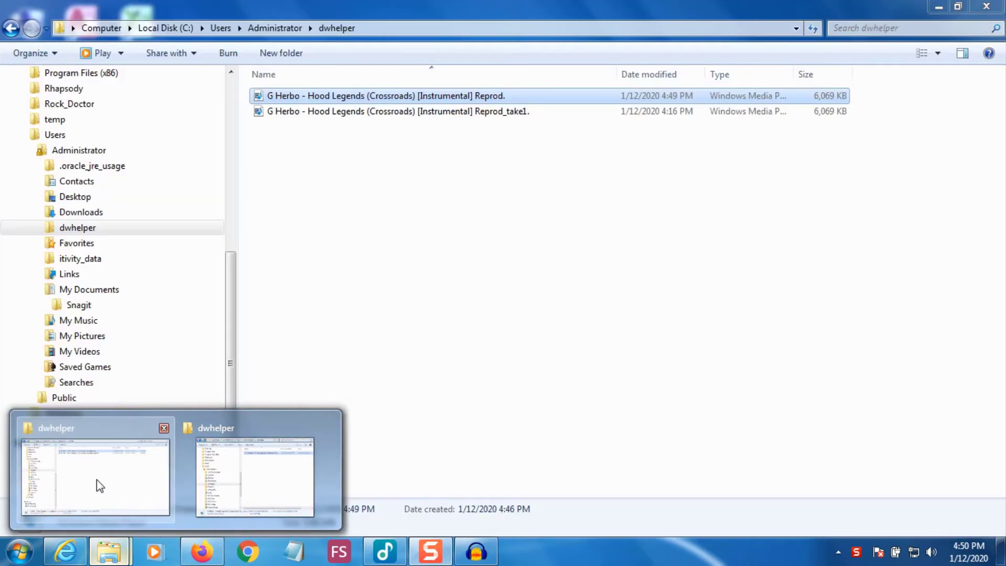
click(100, 486)
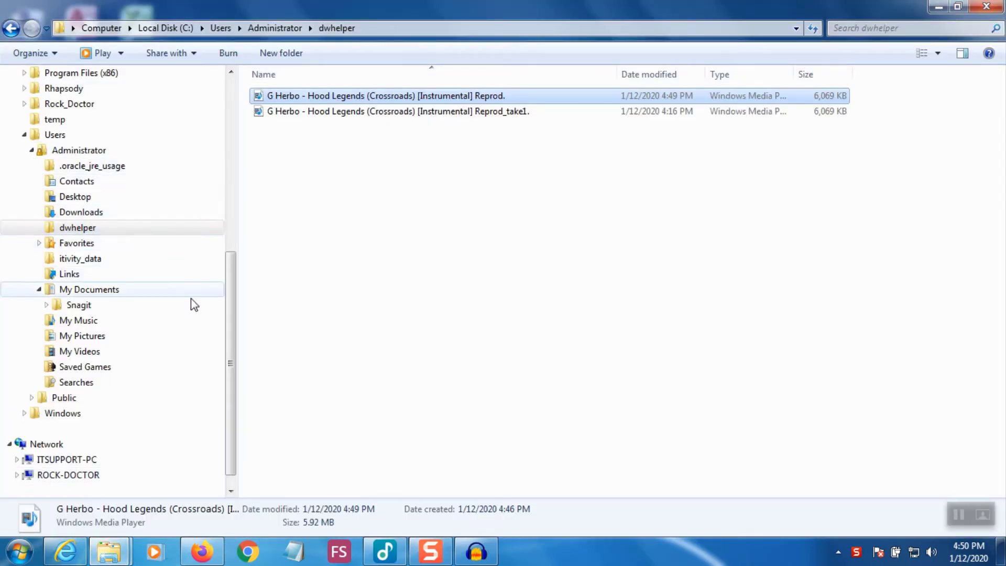
drag(227, 307, 229, 257)
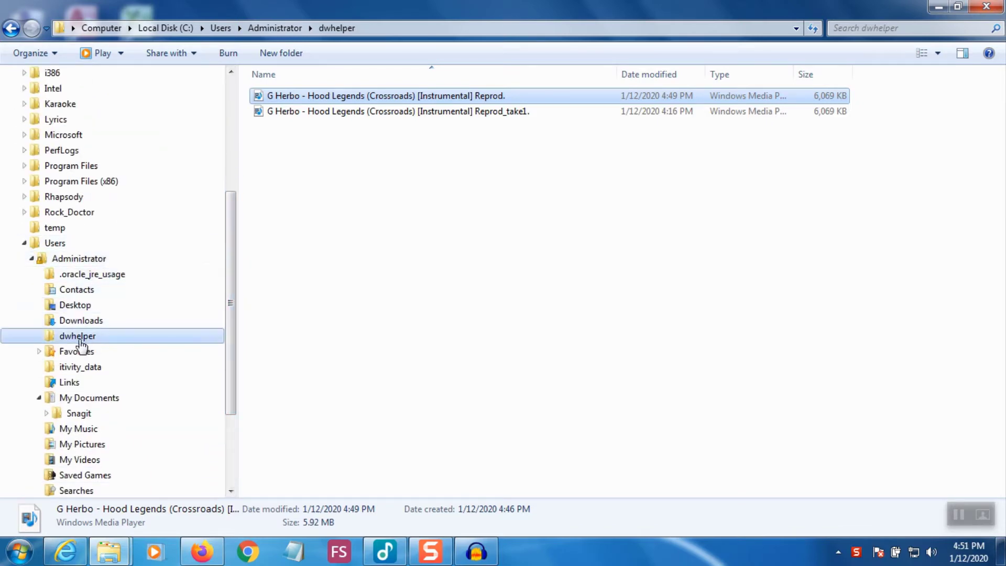
right_click(367, 98)
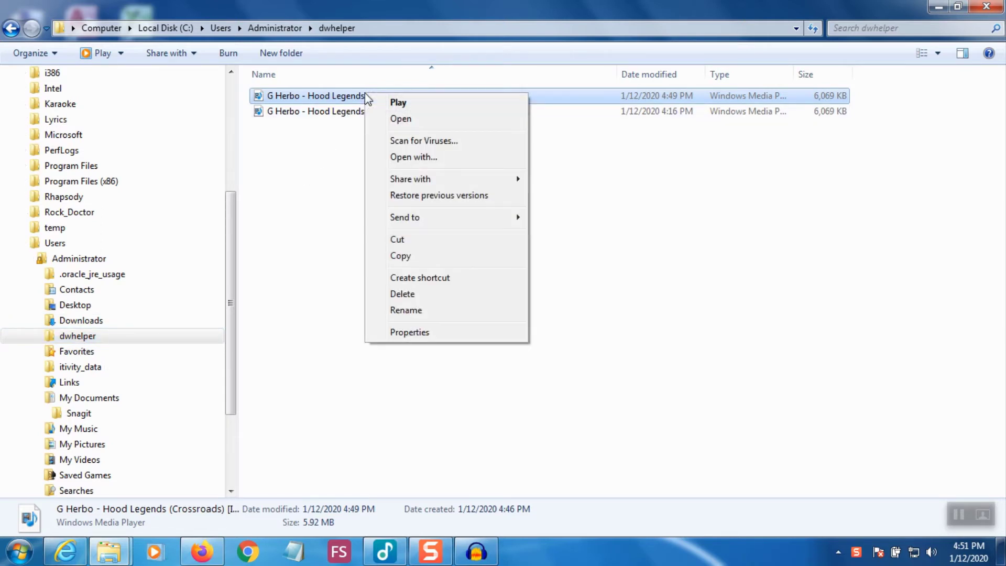
click(400, 256)
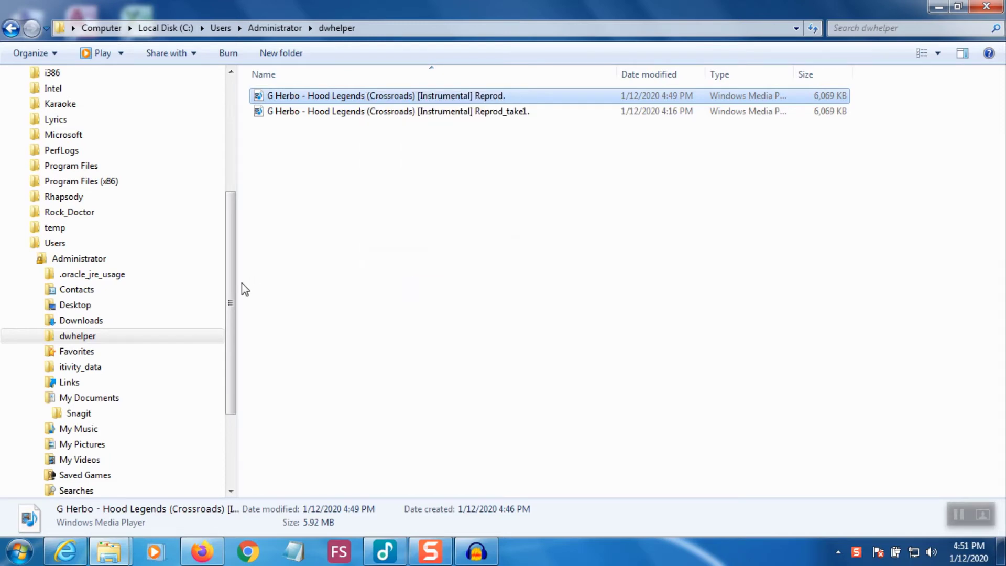
- Paste the copied instrumental file into the C:\Audacity folder, replacing the existing file of the same name
drag(230, 288, 155, 204)
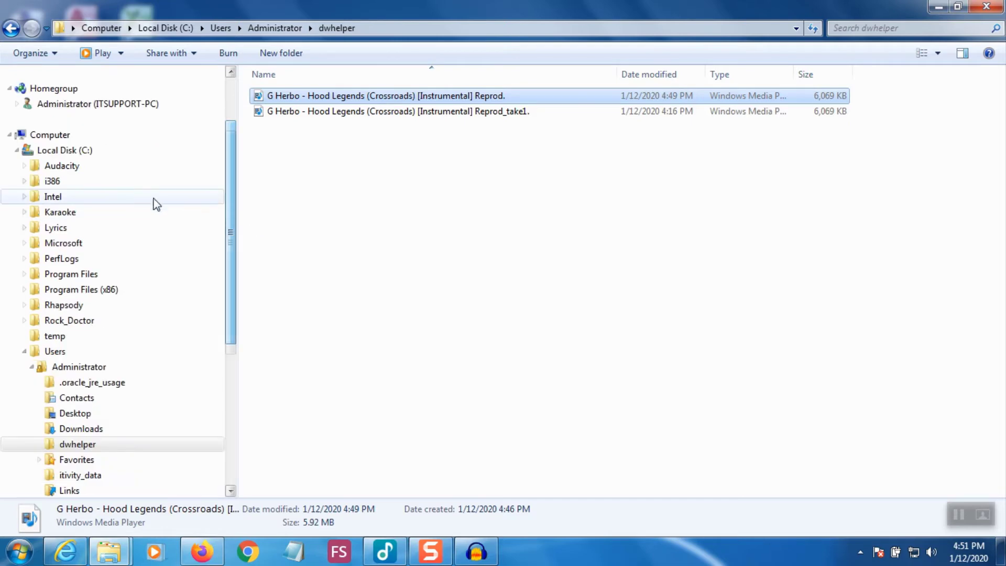
click(82, 167)
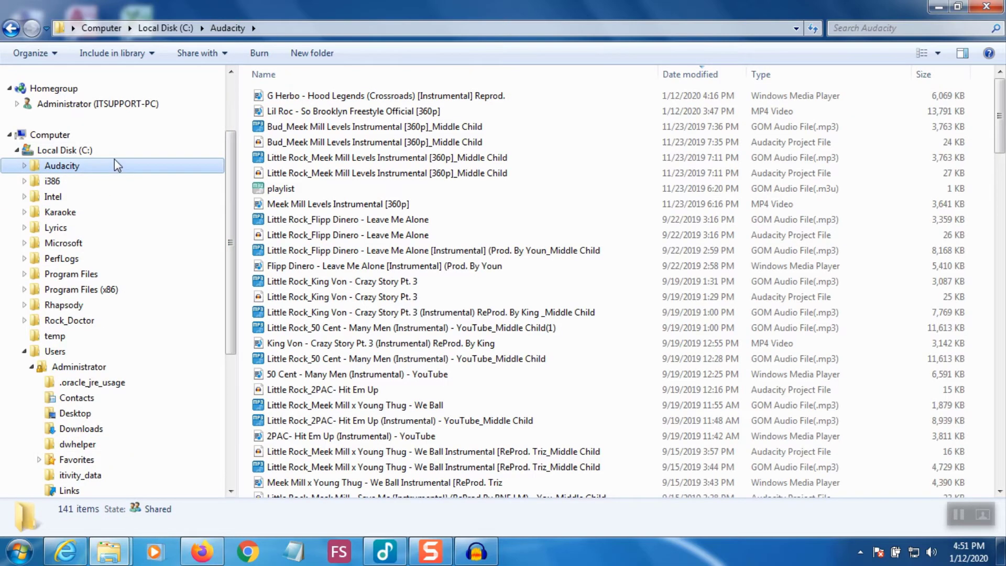
right_click(112, 169)
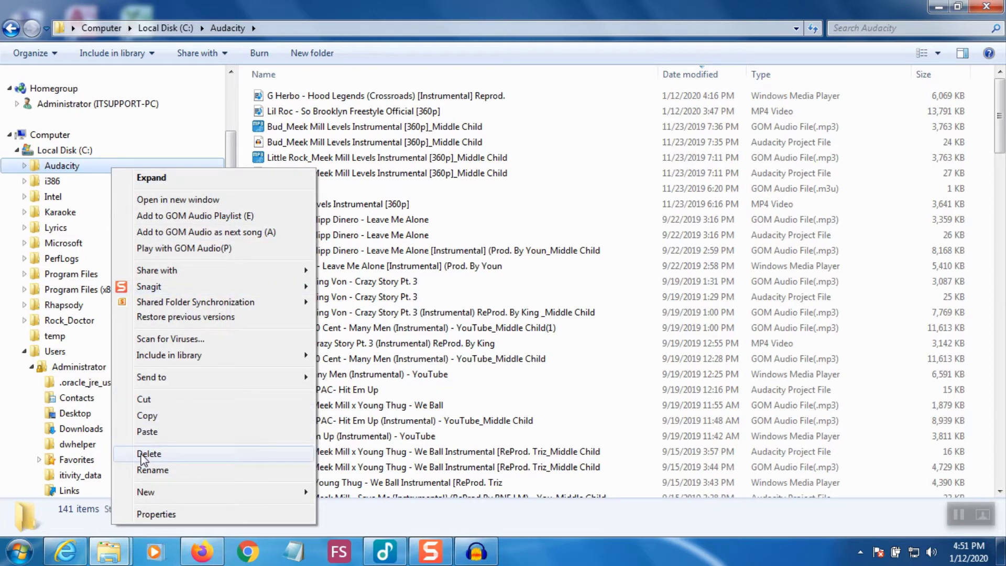
click(157, 431)
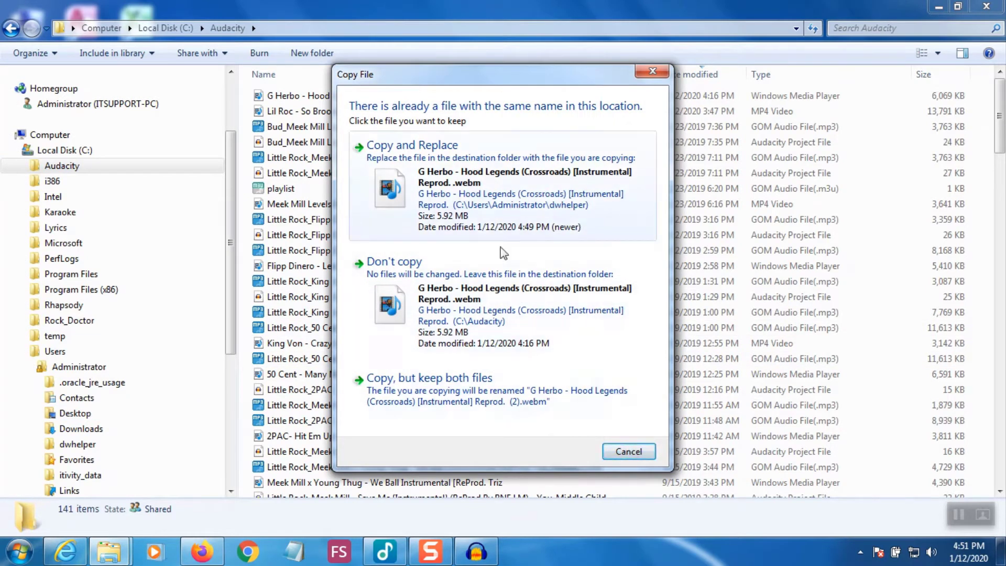
click(493, 197)
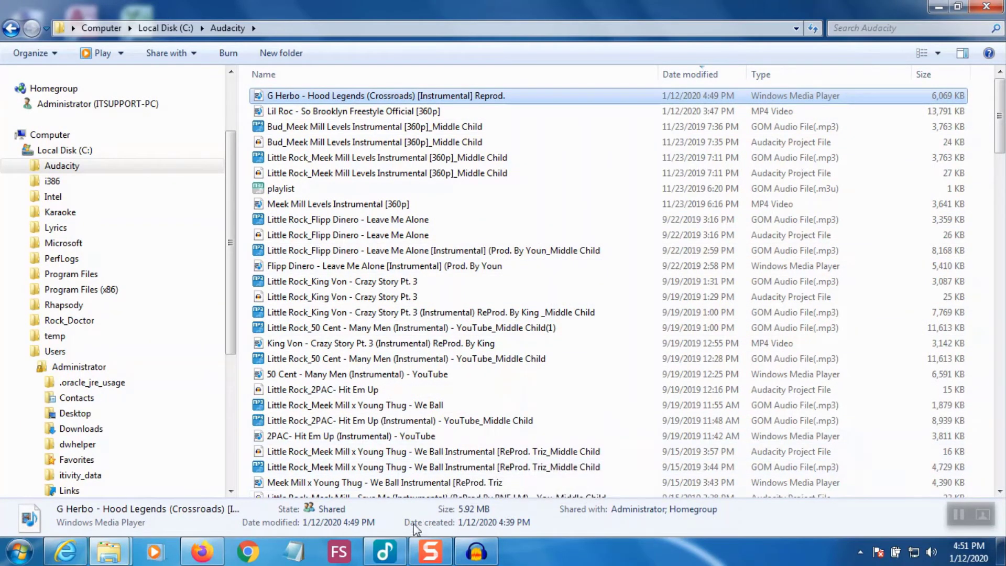
- Switch to Free Studio, launch Free Video to MP3 Converter and decline the offered update
click(342, 553)
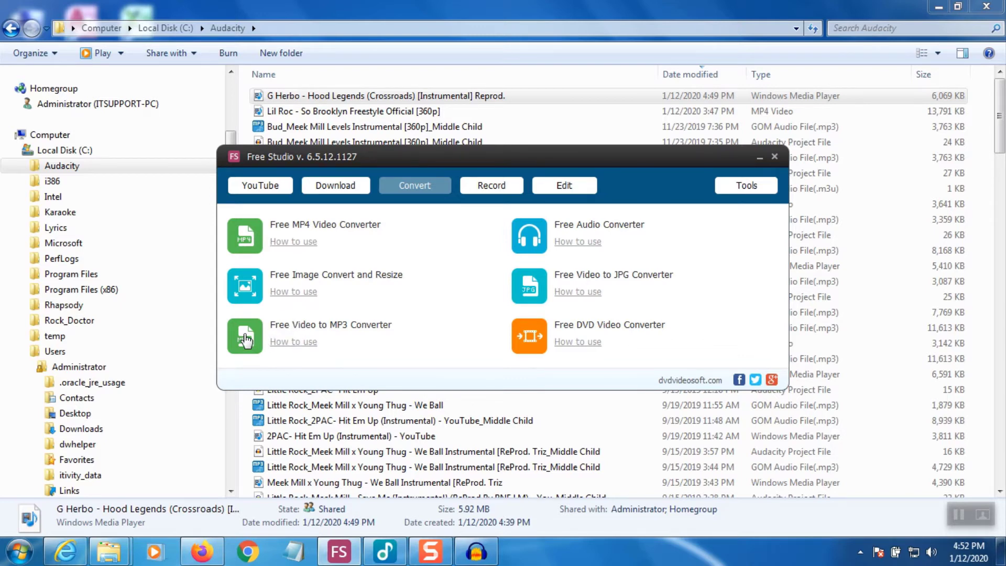
click(292, 331)
click(380, 278)
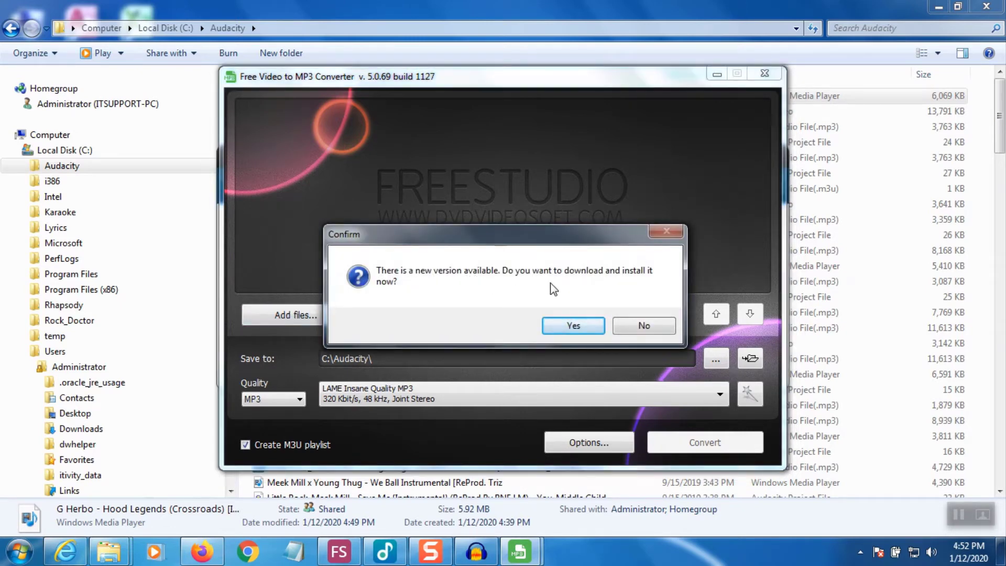
click(649, 325)
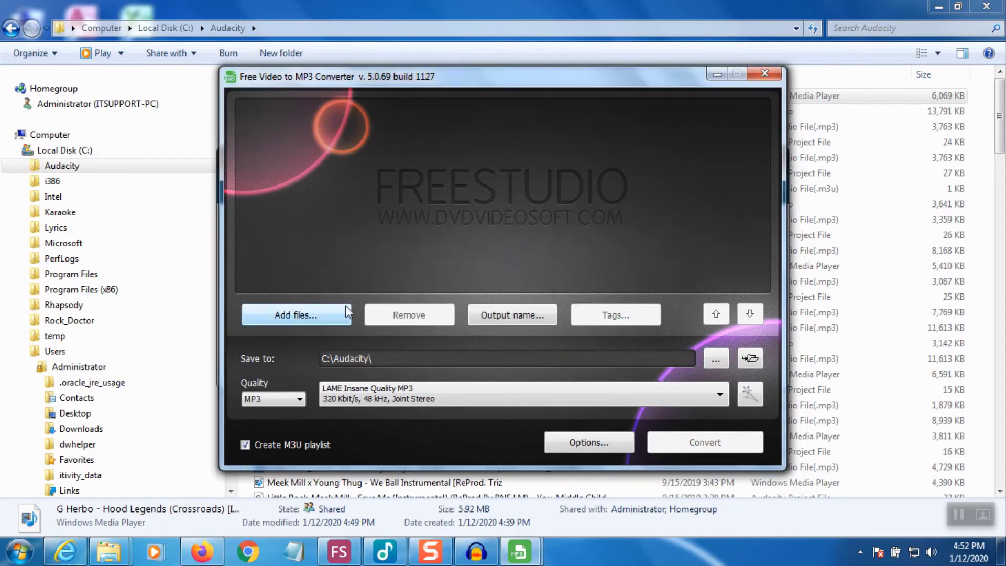
- Add "G Herbo - Hood Legends (Crossroads) [Instrumental] Reprod. .webm" and convert it to LAME Insane Quality MP3 in C:\Audacity
click(303, 315)
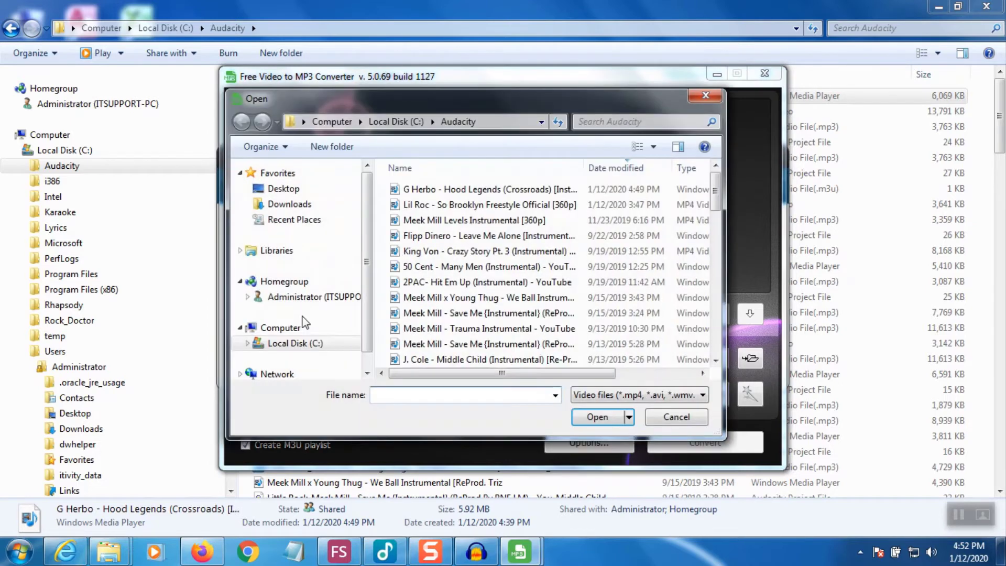
click(422, 191)
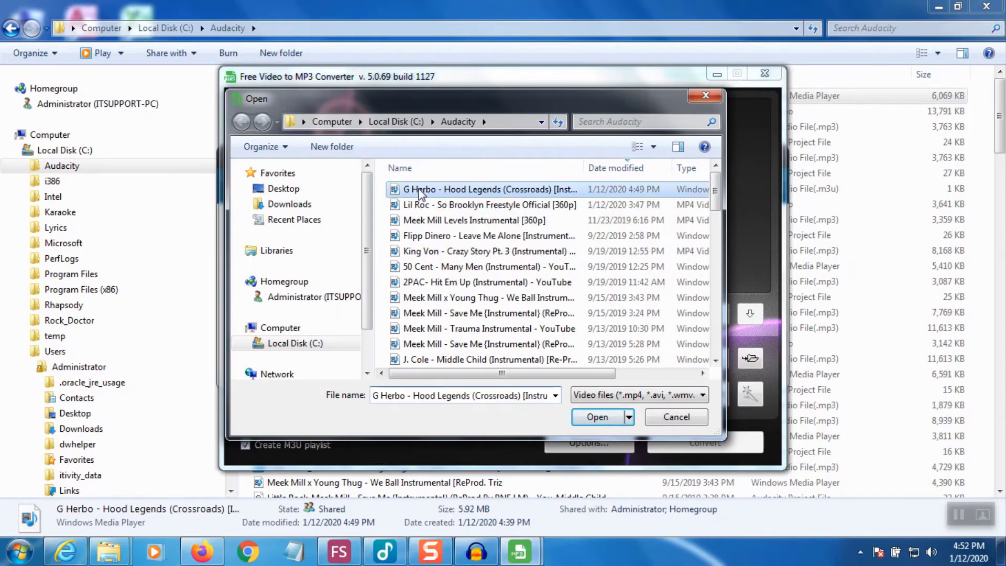
click(596, 420)
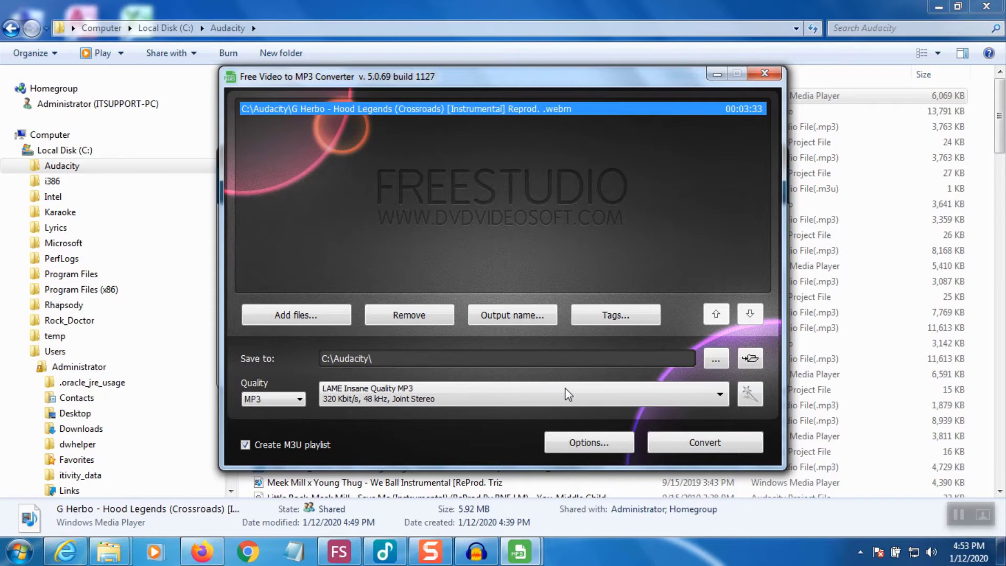
click(698, 444)
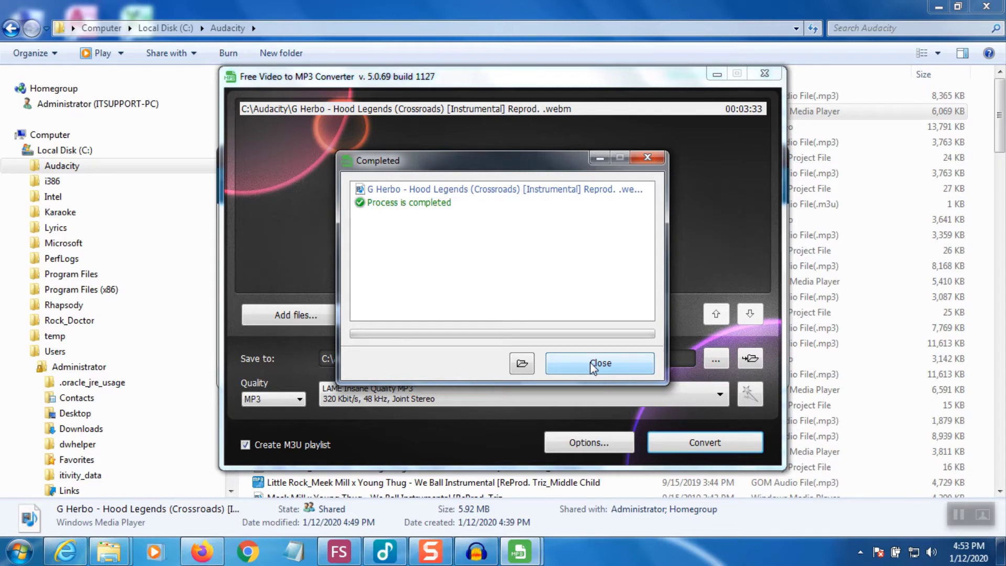
click(593, 367)
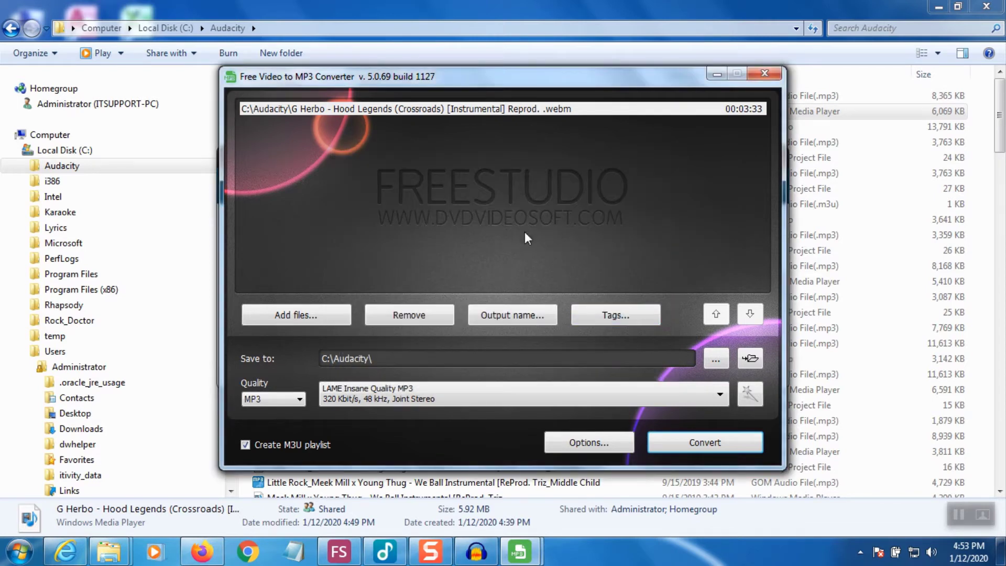
- Put away the converter and Free Studio windows, declining the offered update, to get back to the Audacity folder
click(753, 80)
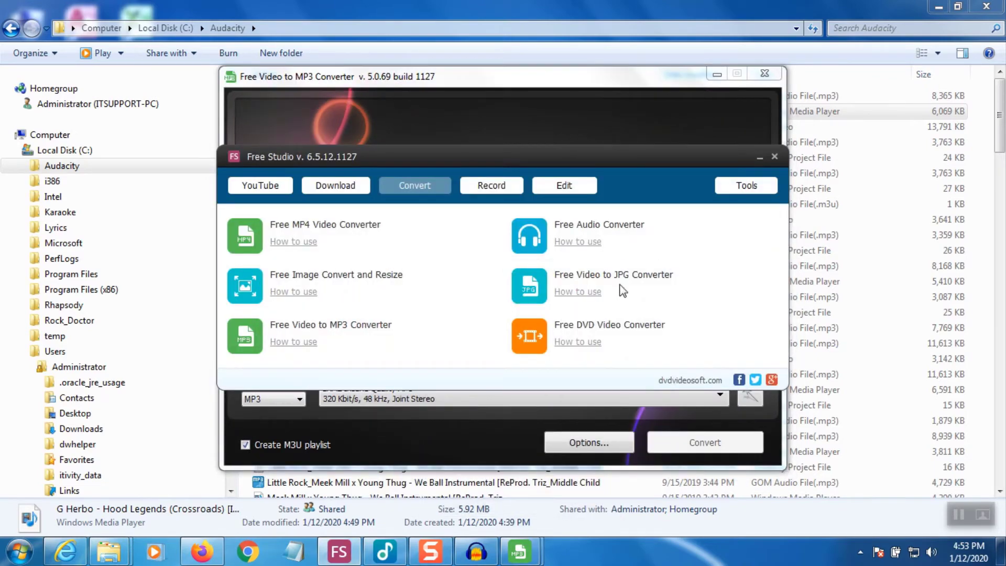
click(759, 158)
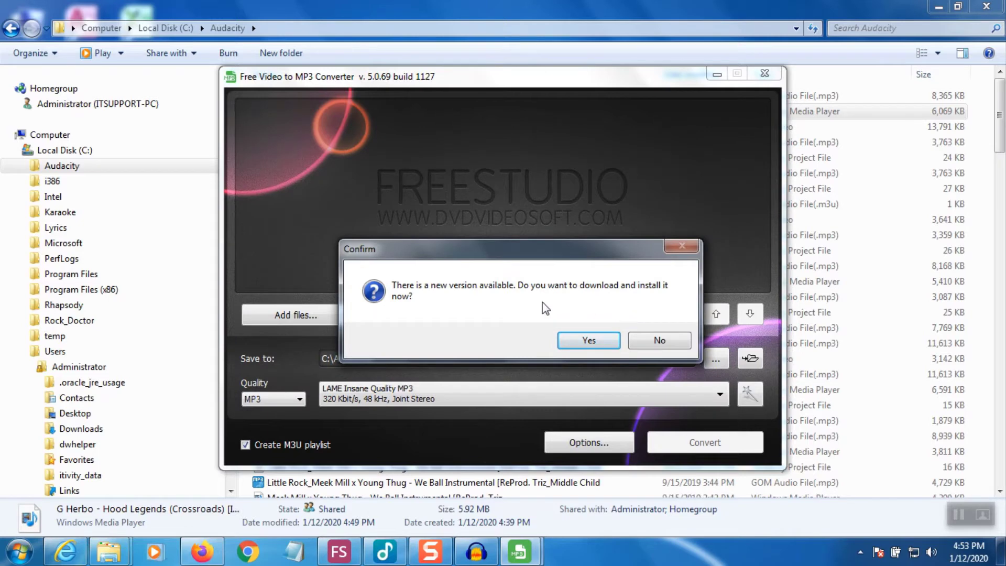
click(672, 342)
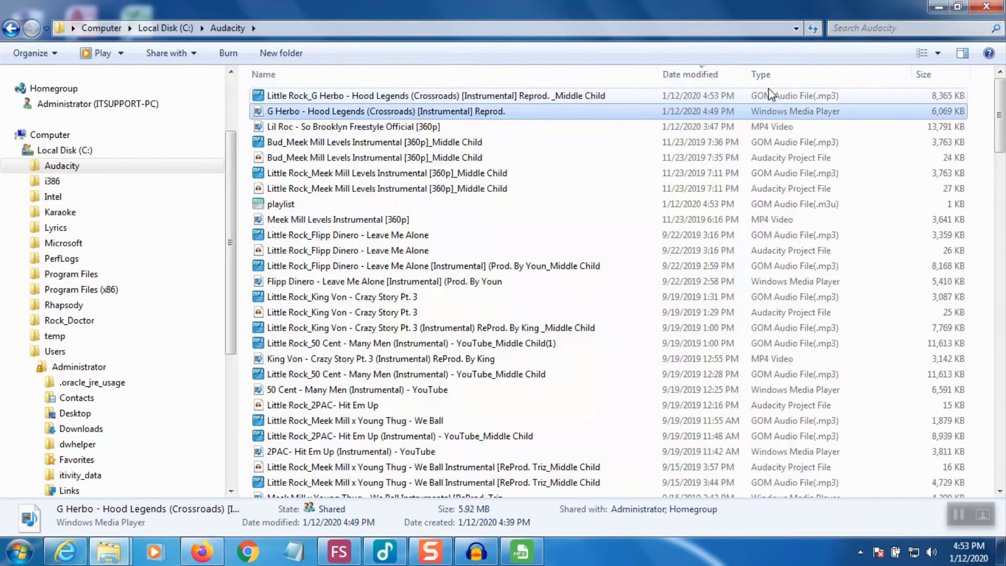
click(764, 73)
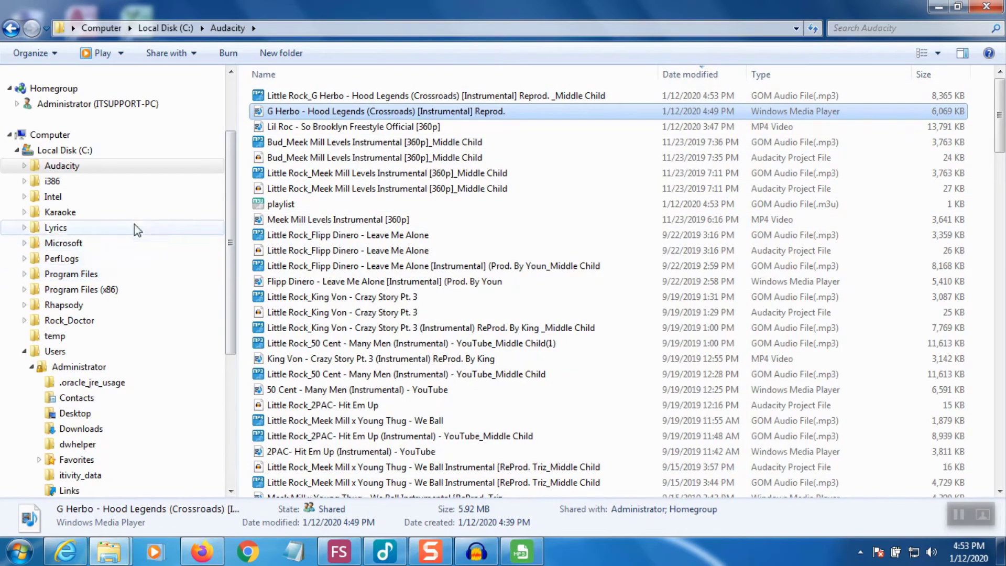
- Select the converted MP3 in the Audacity folder, locate it with the files sorted by name, and re-sort by date modified
click(306, 96)
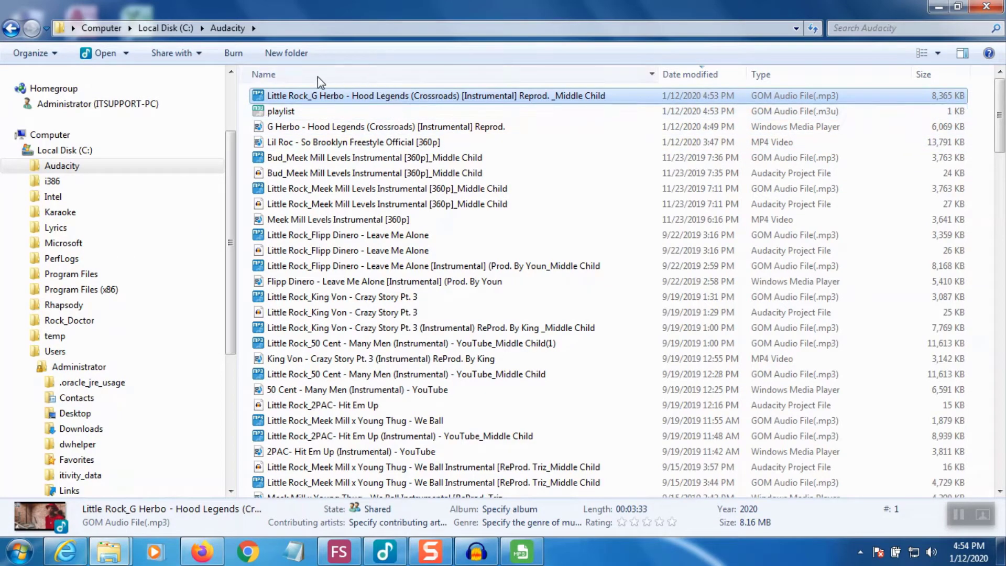
click(297, 76)
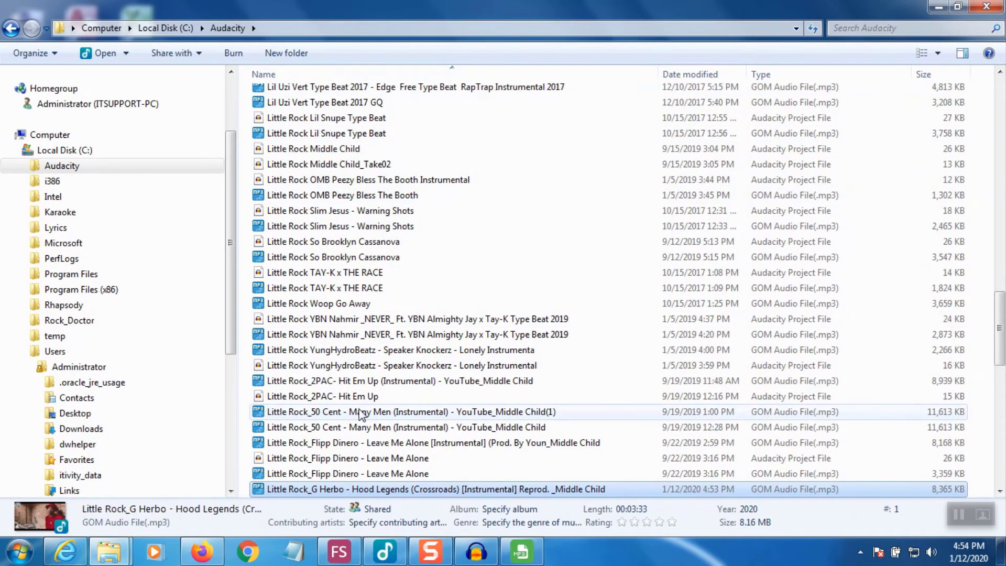
scroll(362, 414, down, 2)
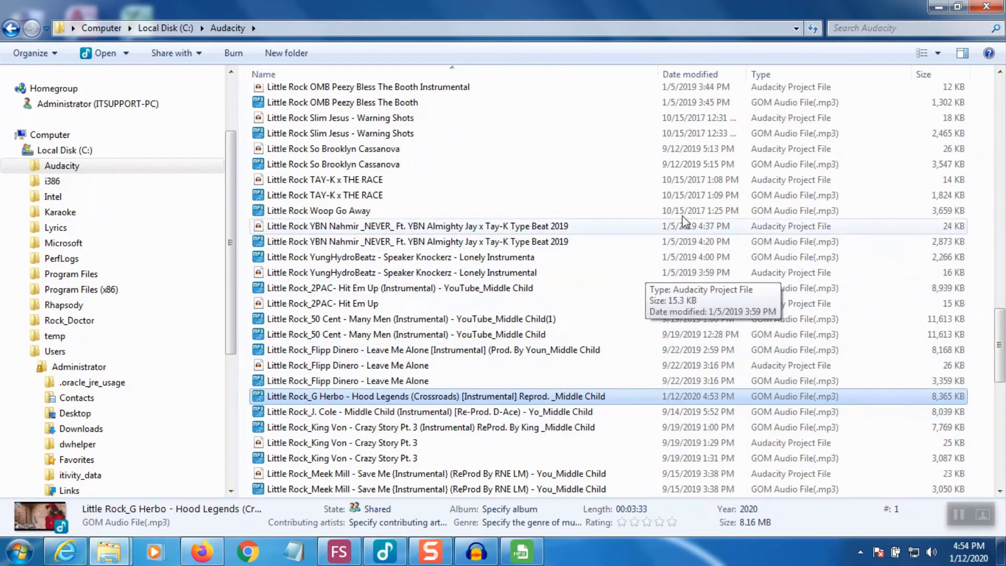
click(705, 74)
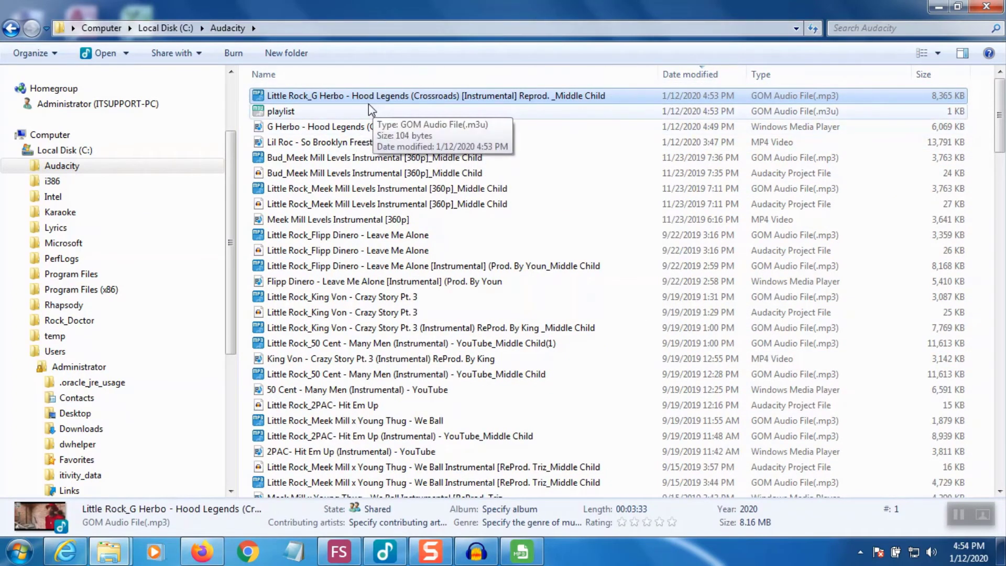
- Switch to Audacity, import "Little Rock_G Herbo - Hood Legends (Crossroads) [Instrumental] Reprod. _Middle Child" as audio, and close the welcome window
click(942, 6)
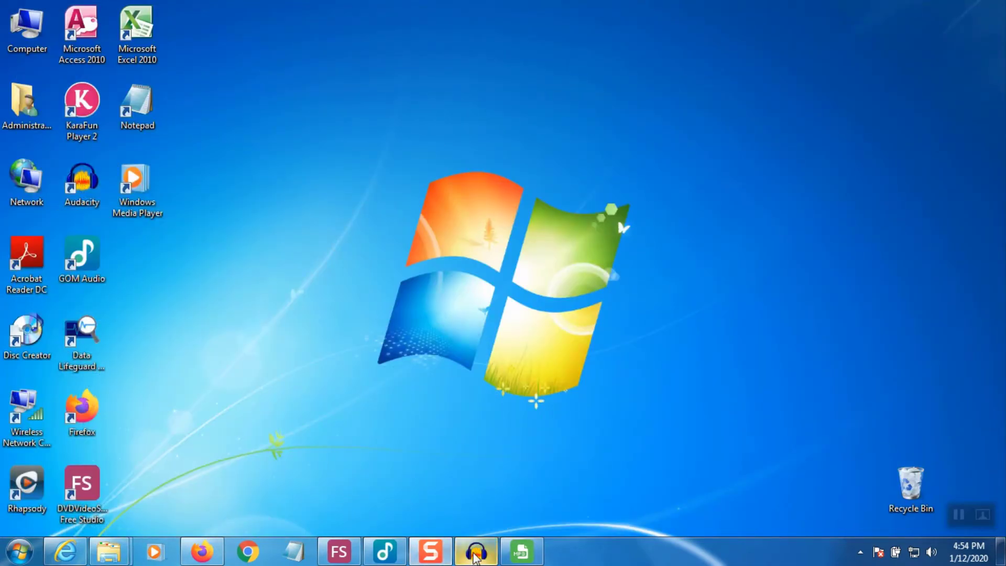
click(476, 552)
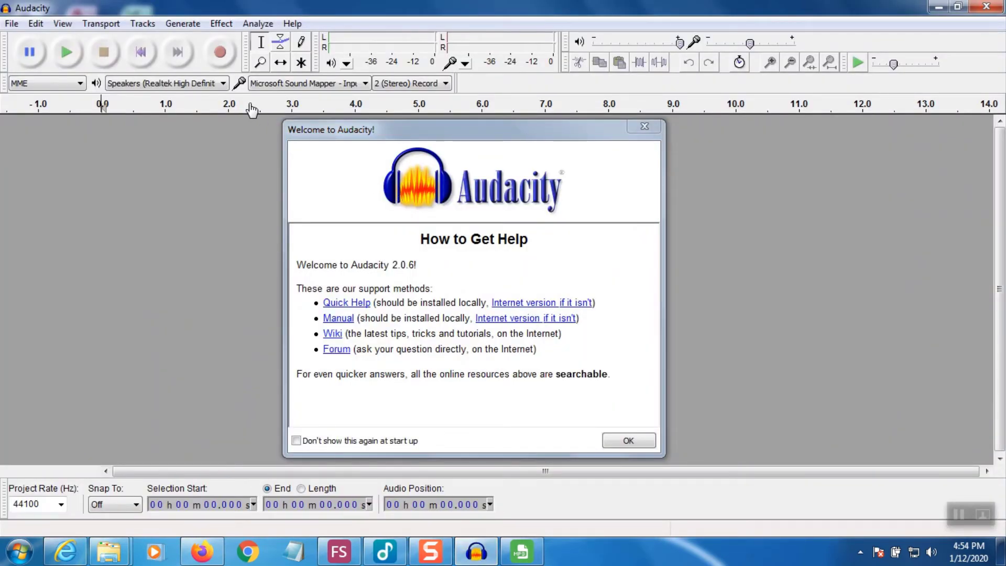
click(11, 24)
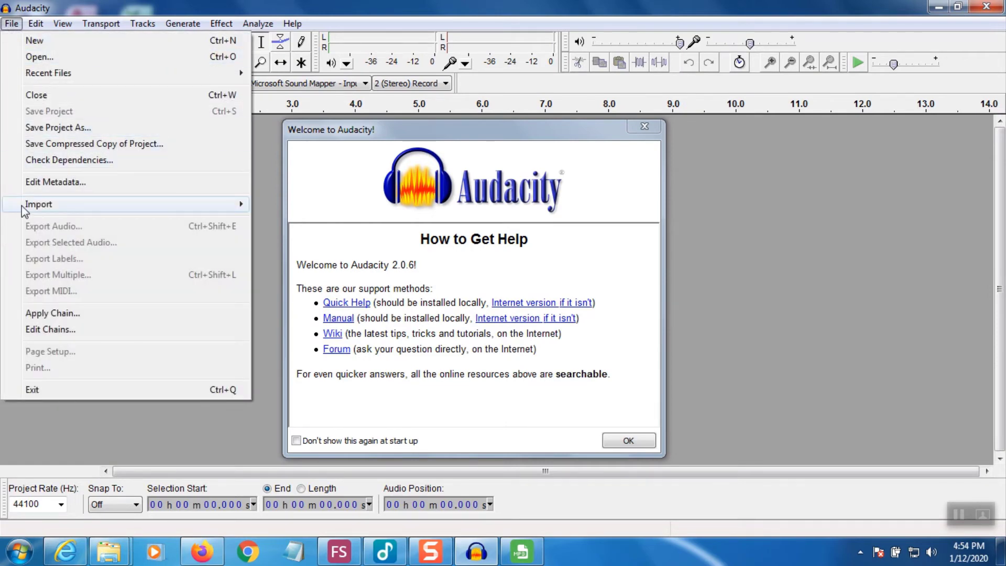
mouse_move(22, 210)
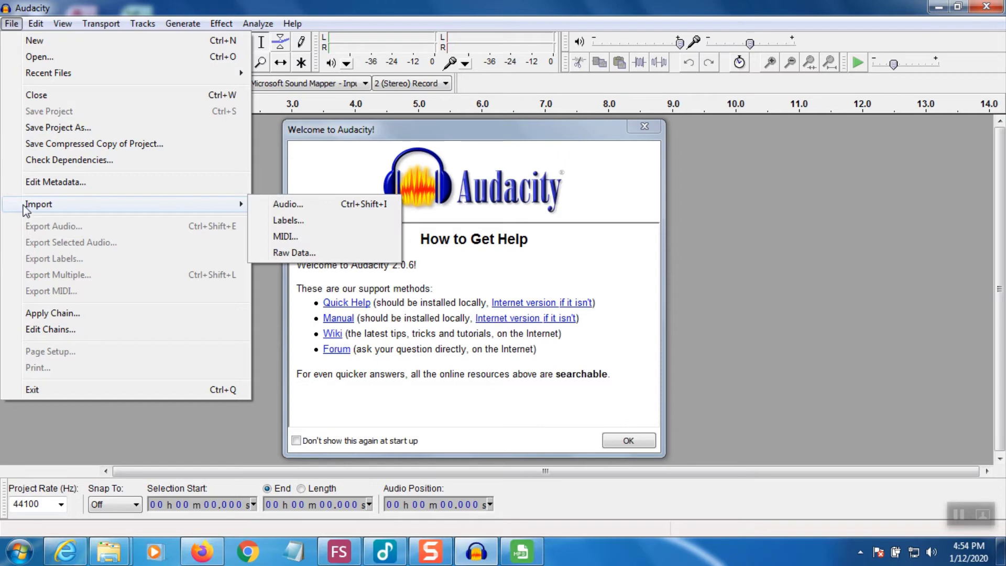
click(283, 207)
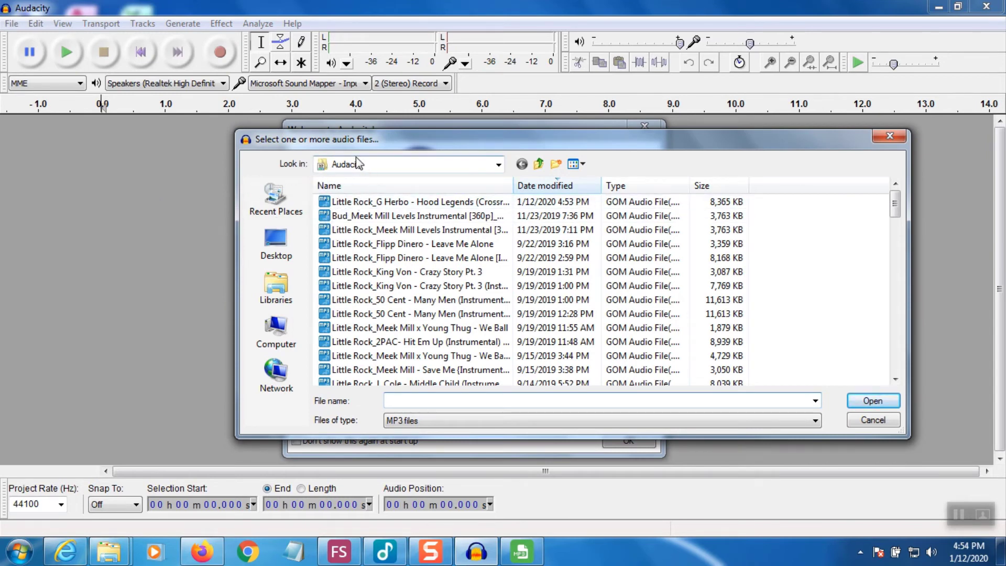
click(360, 205)
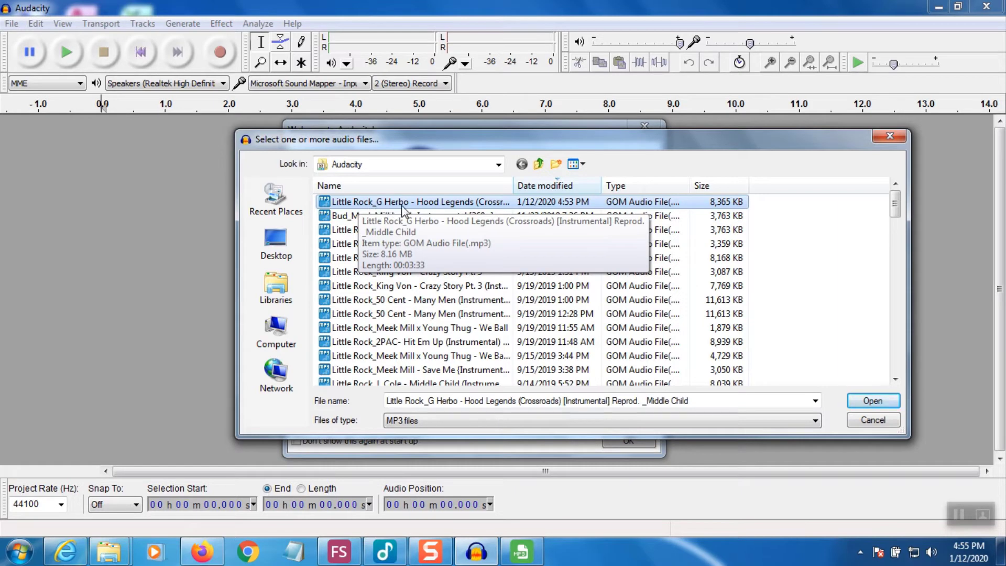
click(876, 403)
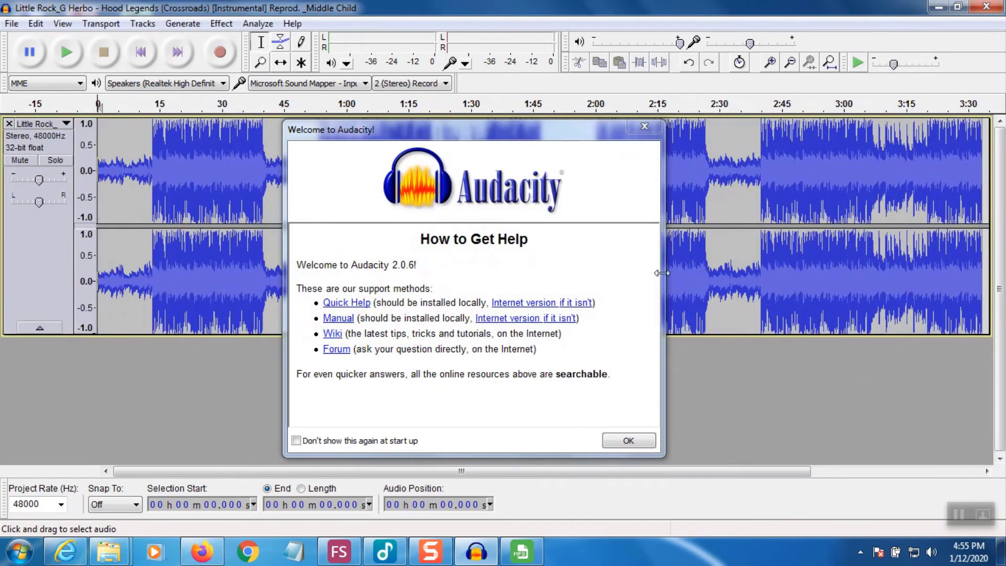
click(645, 126)
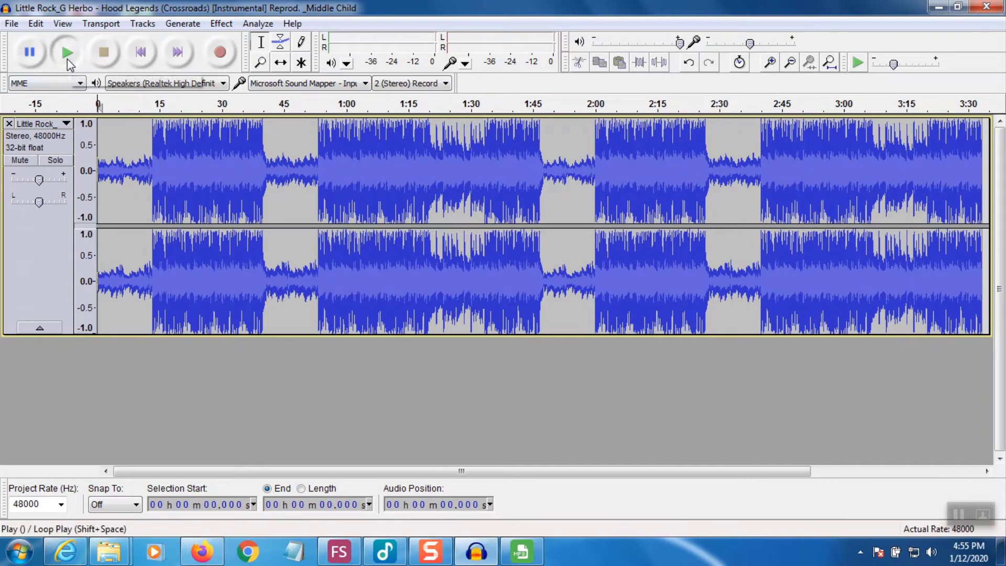
- Play the beginning of the imported instrumental and stop the playback
click(67, 54)
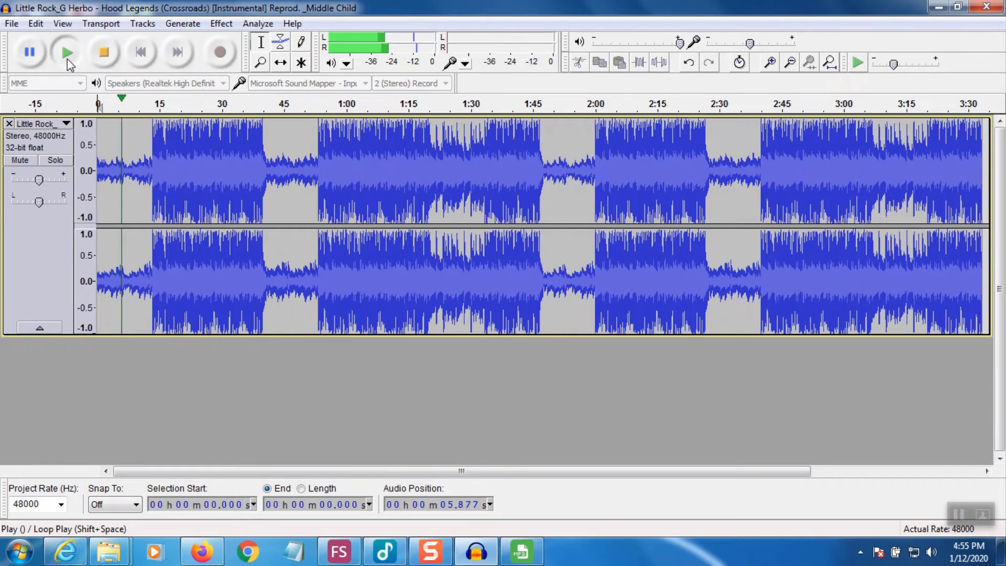
click(104, 54)
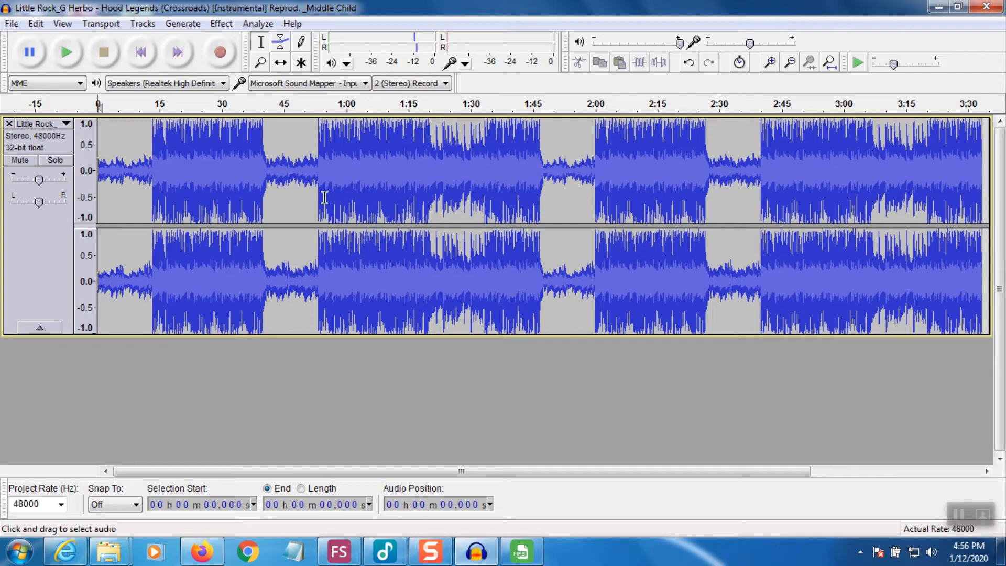
- Record a trial take of about 43 seconds on a new track over the instrumental and play it back
click(221, 53)
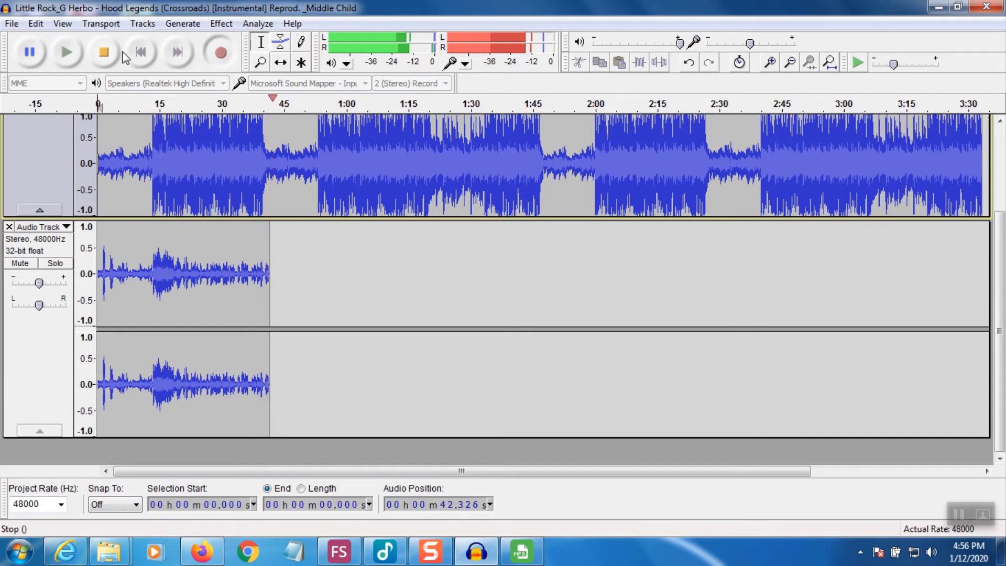
click(104, 52)
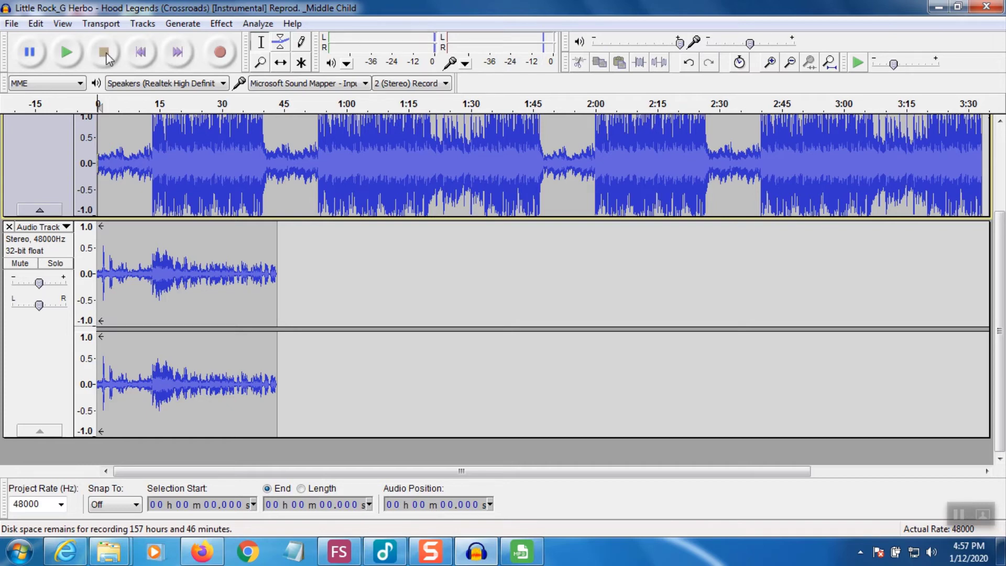
click(66, 52)
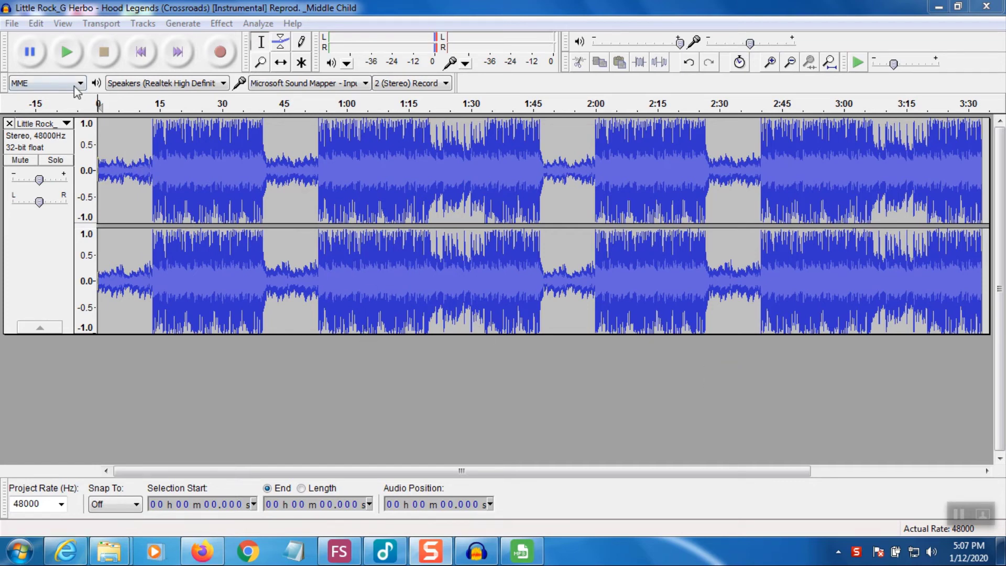
- Record a new take of about 2:25 on a separate track over the instrumental
click(221, 53)
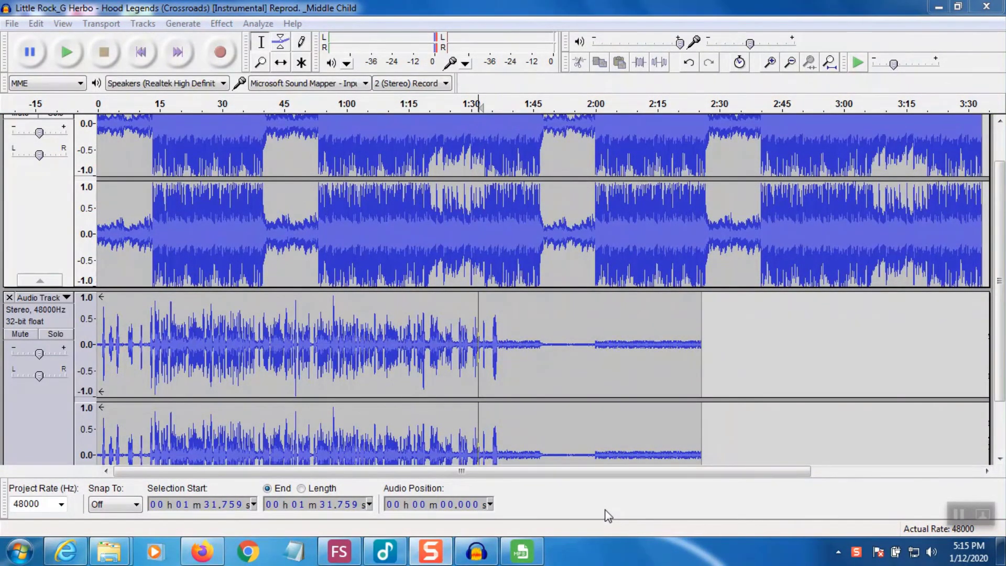
- Play the end of the recorded take, and delete everything after about 1:34 on the recorded track
click(67, 53)
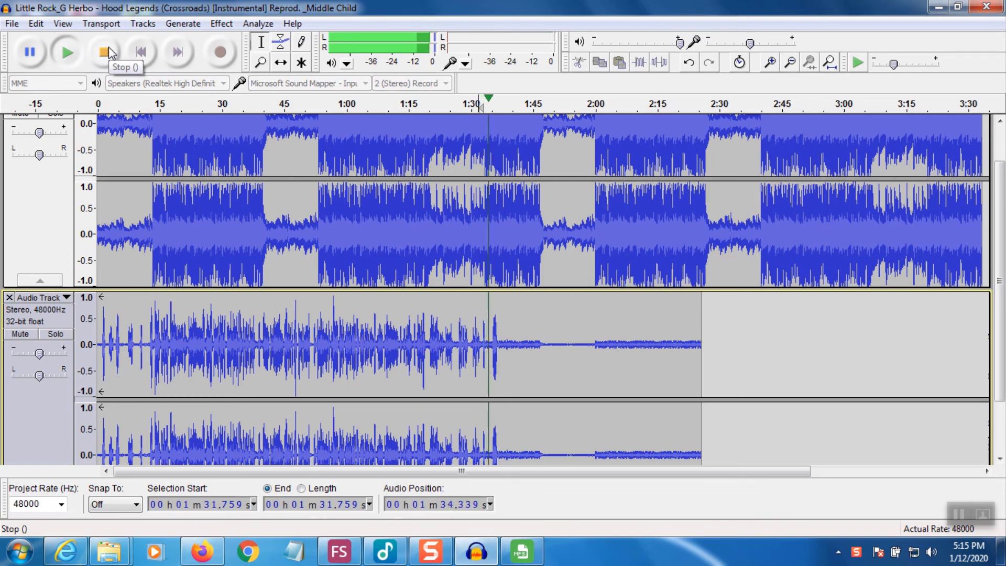
click(107, 52)
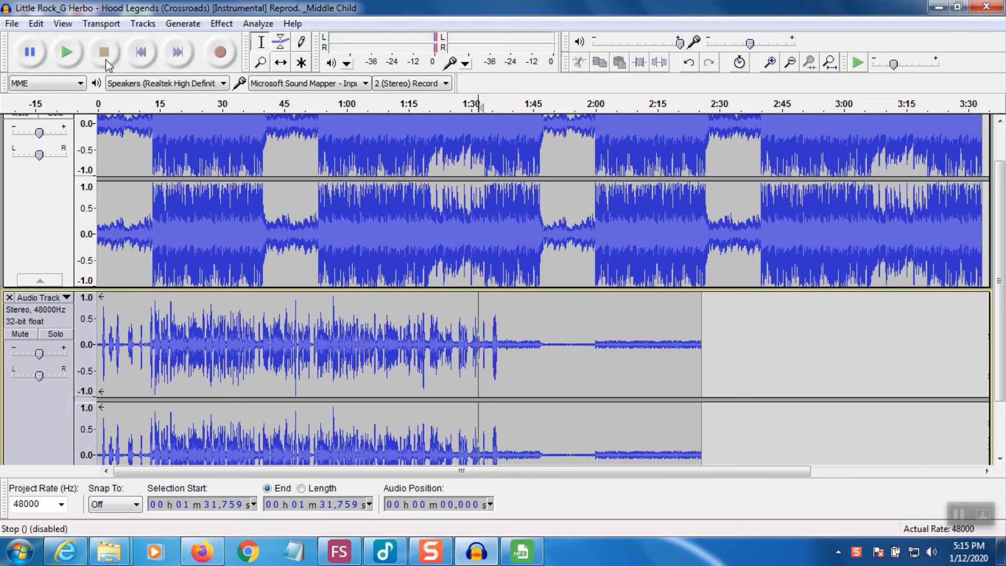
click(487, 318)
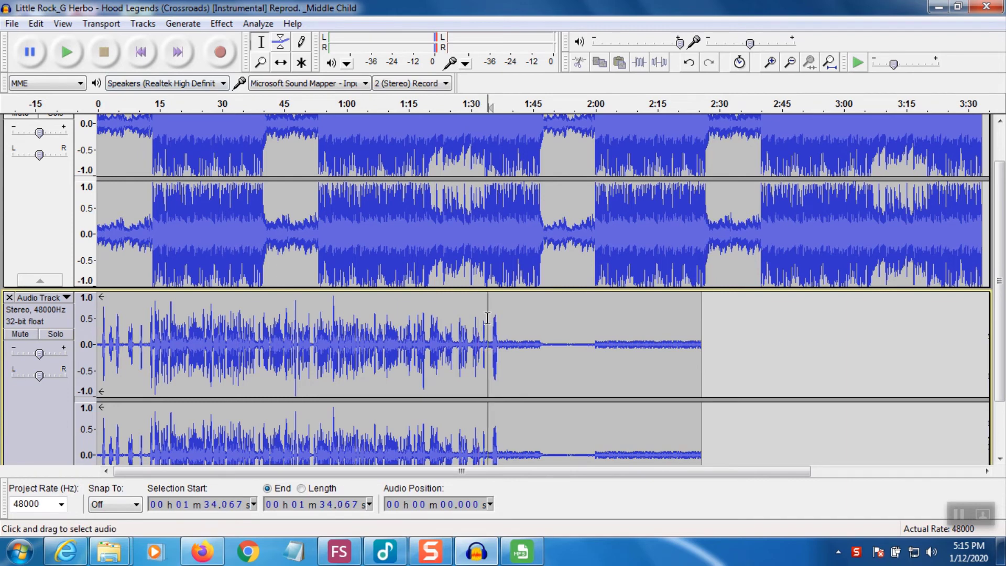
drag(487, 318, 649, 342)
drag(788, 343, 1003, 323)
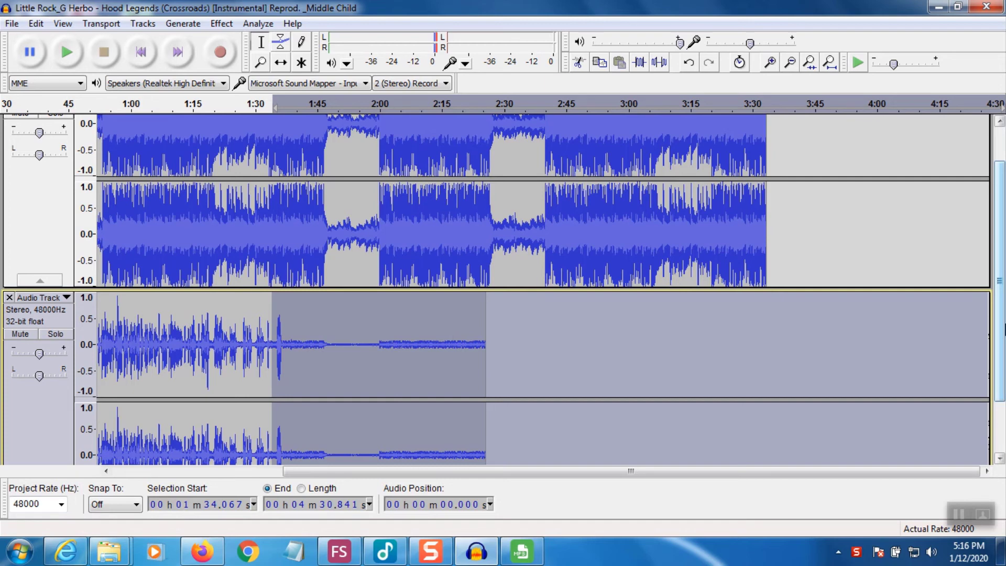
key(Delete)
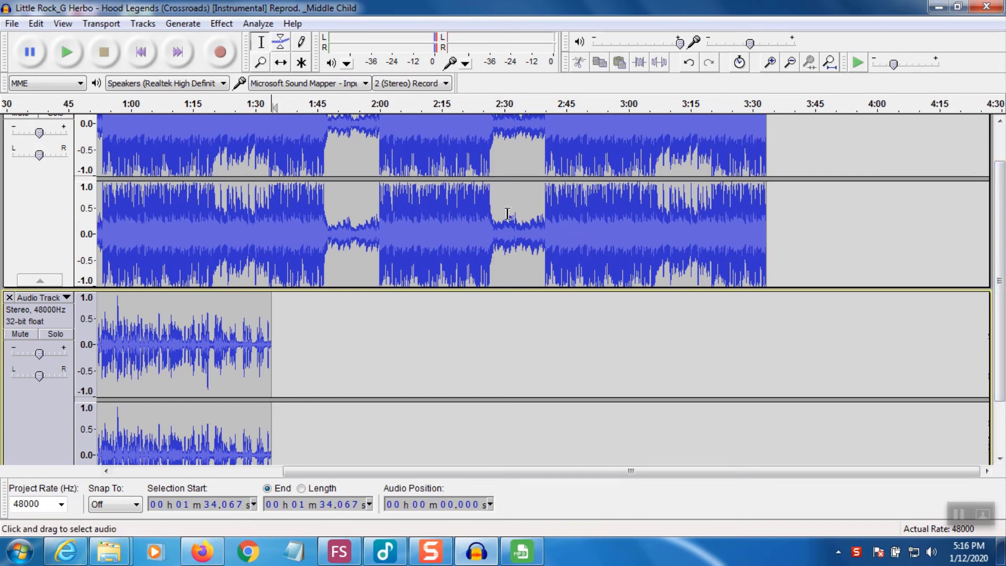
- Delete the part of the instrumental track after about 1:37
drag(284, 230, 1002, 173)
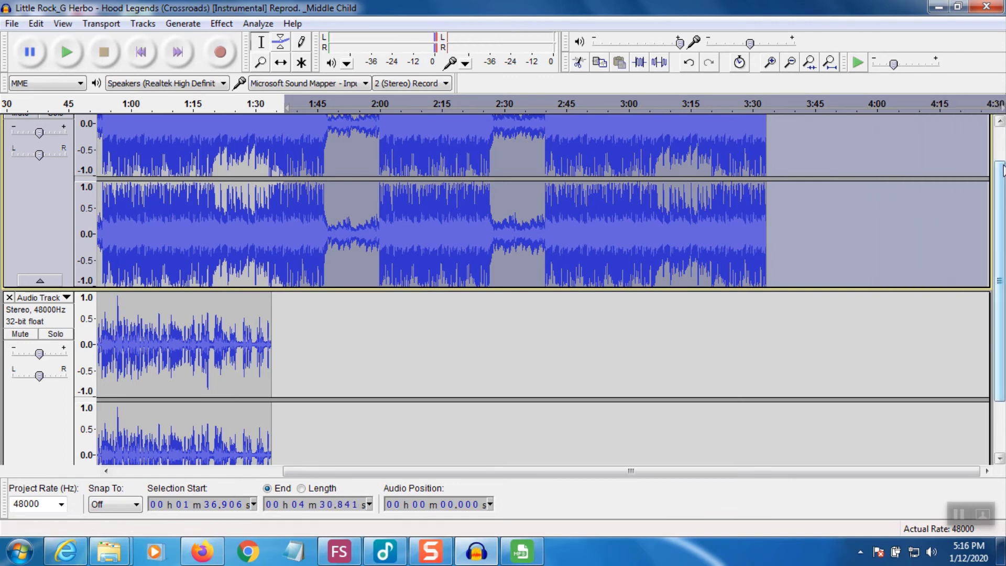
key(Delete)
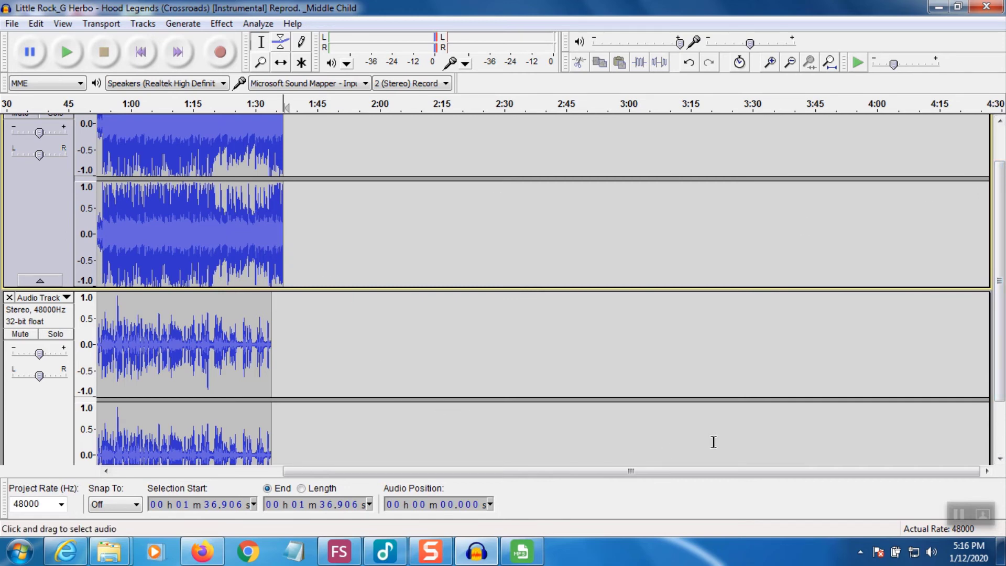
- Play the trimmed instrumental and recorded take together from the start, and stop the playback
drag(551, 476, 362, 506)
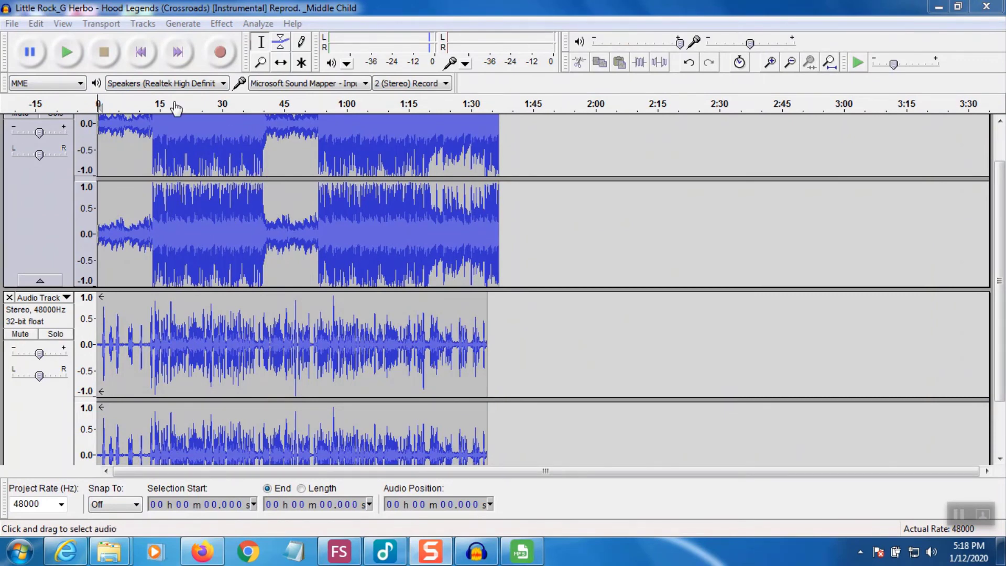
click(147, 54)
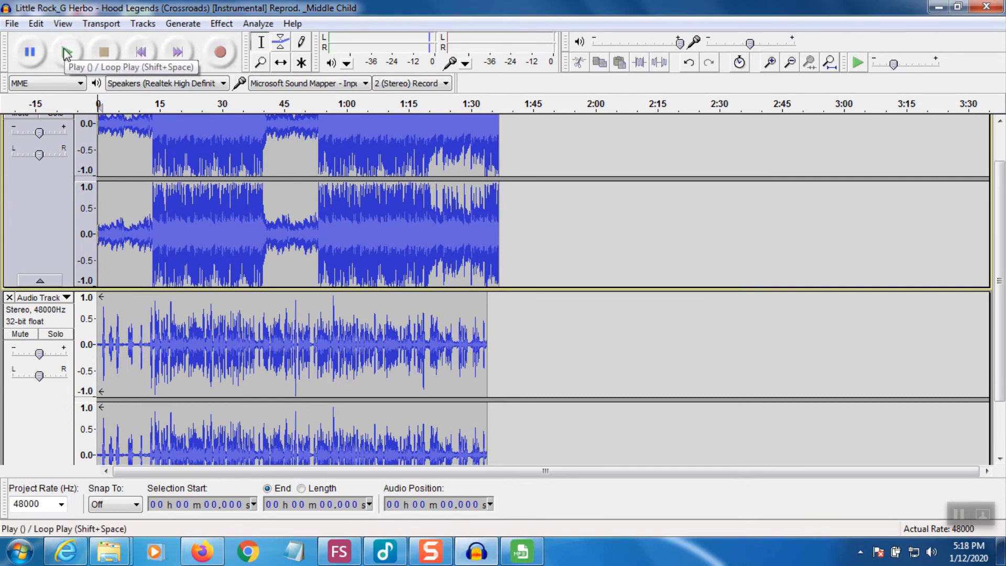
click(66, 53)
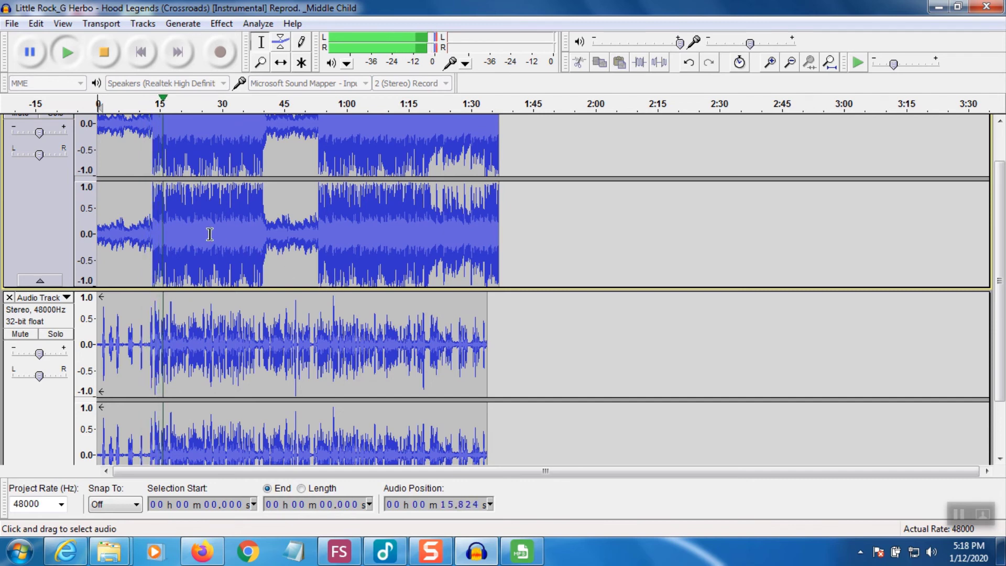
click(107, 55)
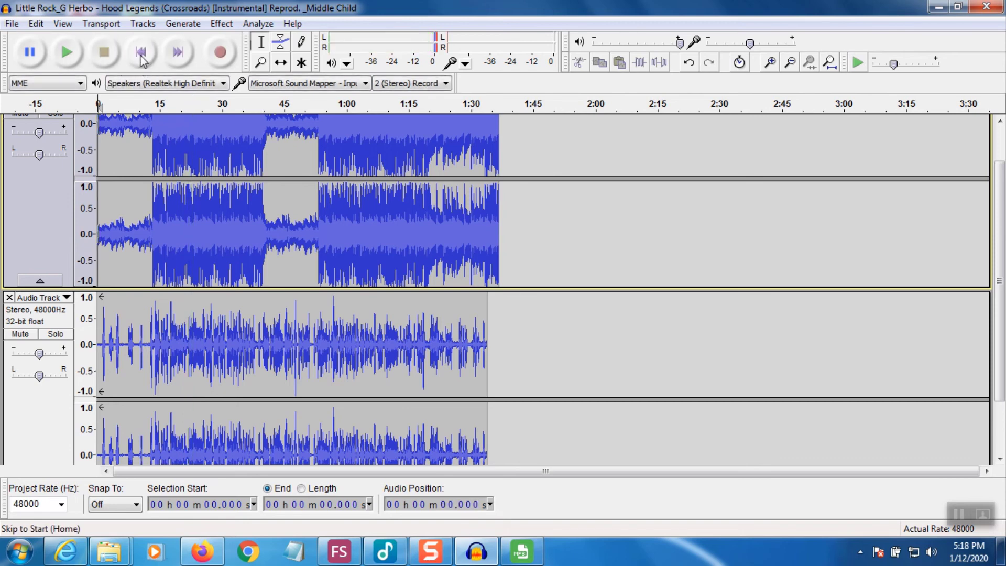
- Save the project in the Audacity folder as "Little Rock_G Herbo - Hood Legends (Crossroads) [Instrumental] Reprod. _Middle Child"
click(12, 24)
key(Right)
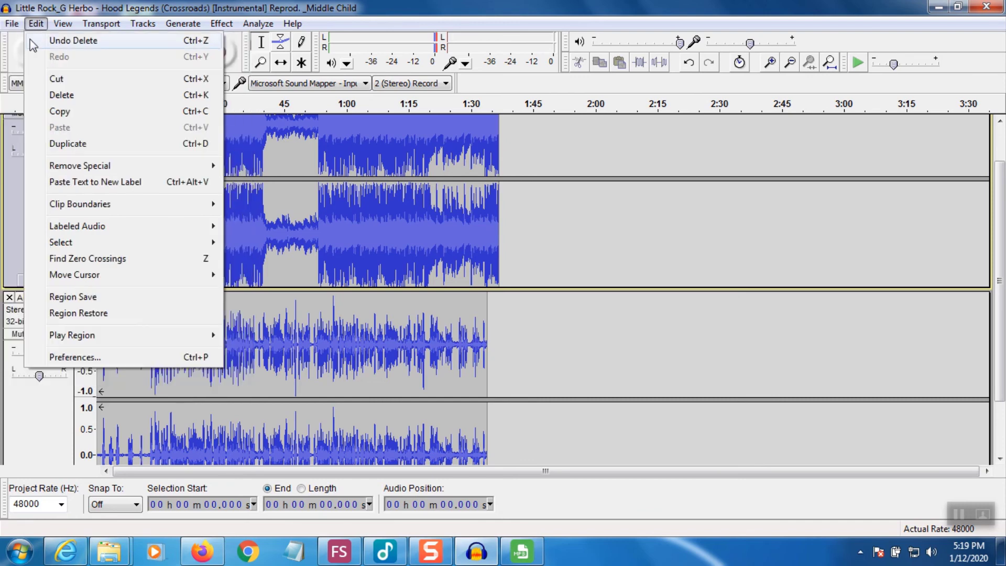
key(Left)
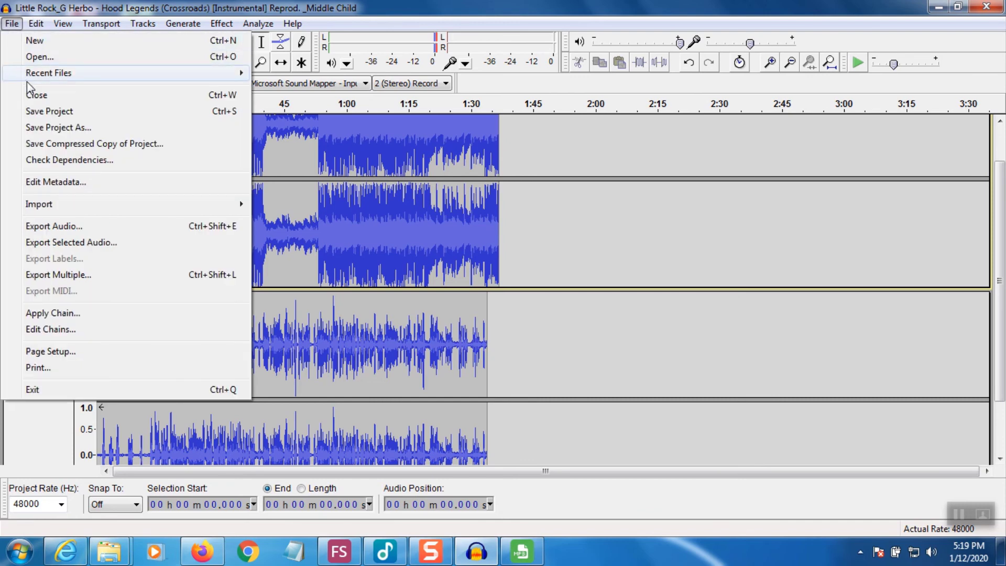
click(35, 126)
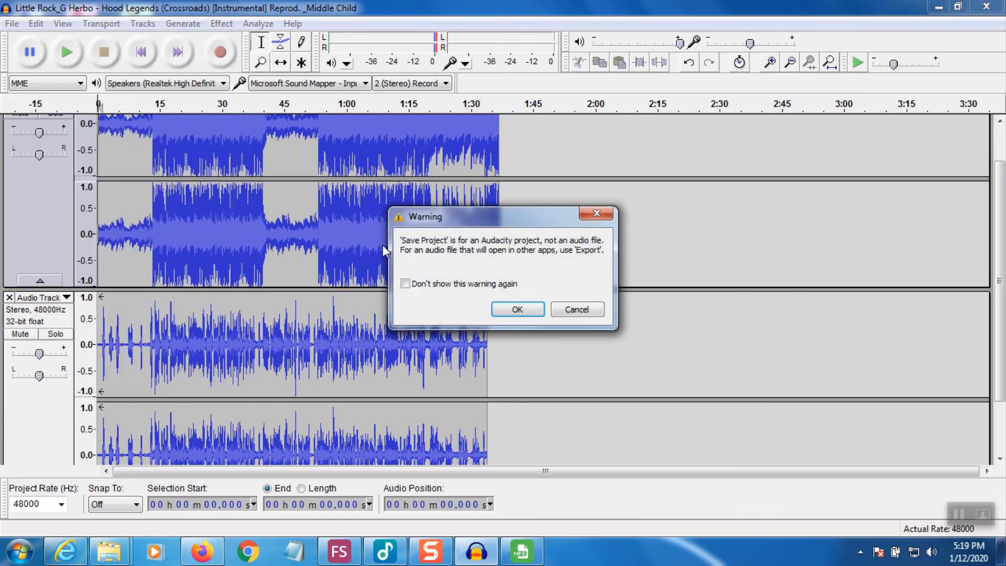
click(518, 309)
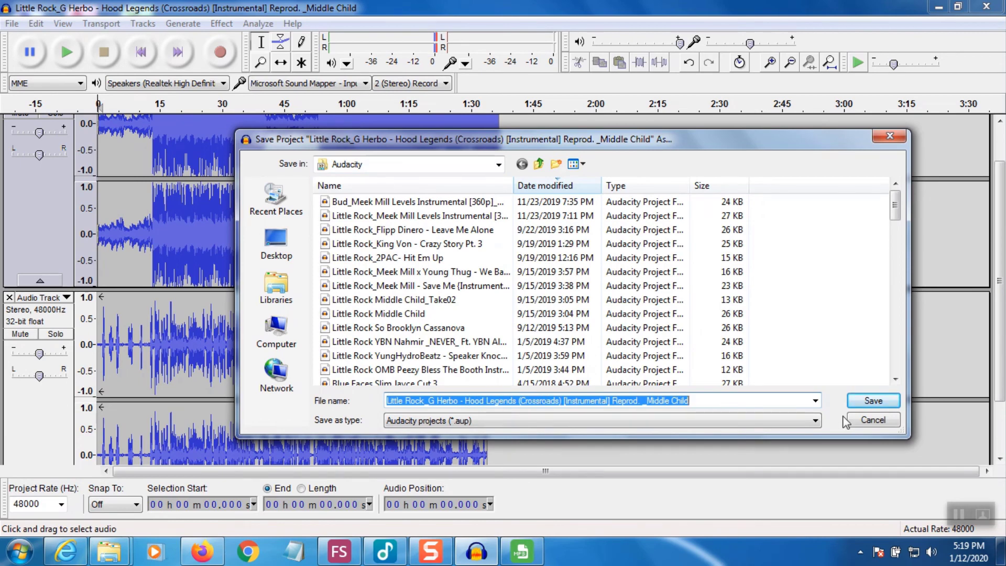
click(872, 402)
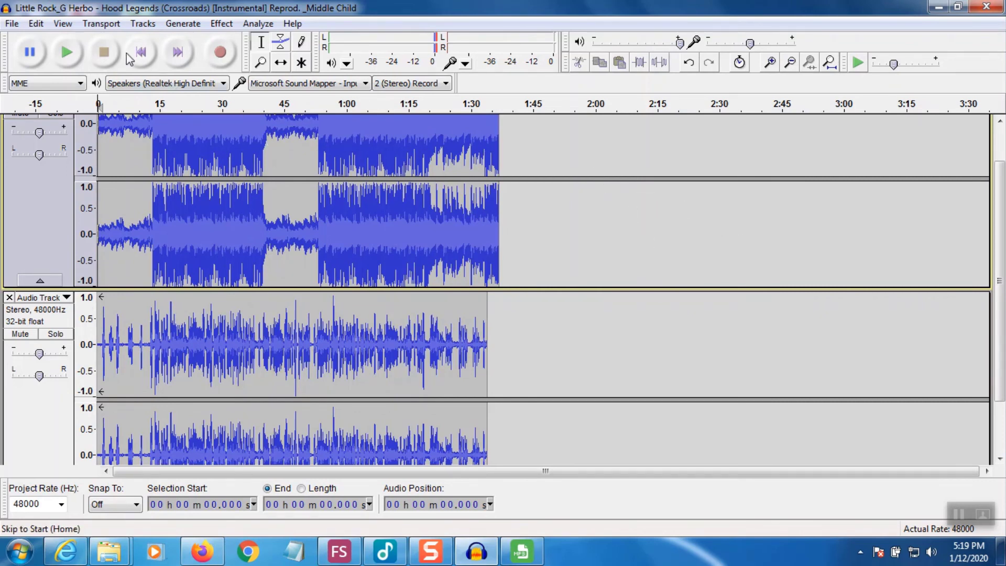
- Export the mix as an MP3 file to the Audacity folder under the project's name, accepting the stereo mixdown and the metadata
click(12, 24)
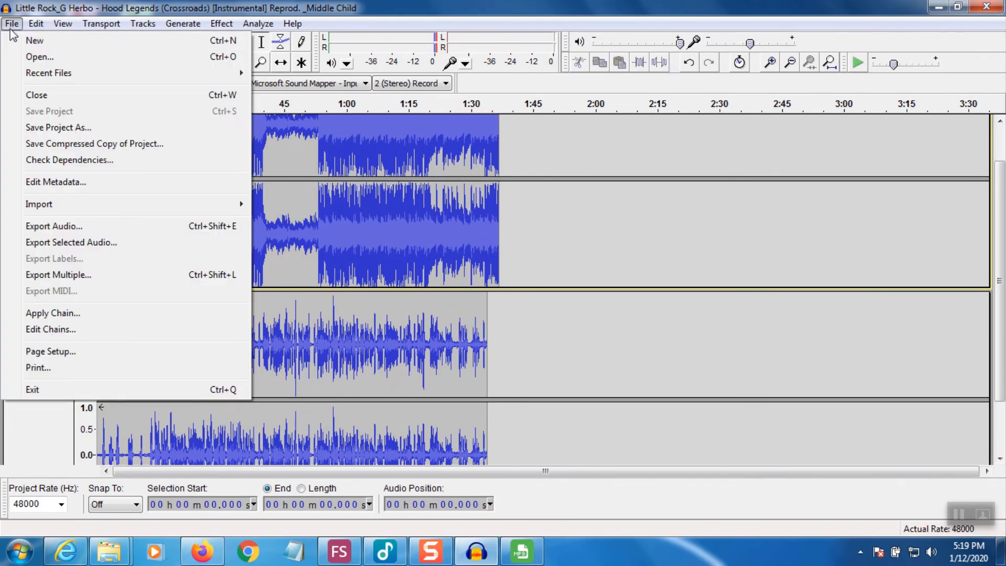
click(52, 227)
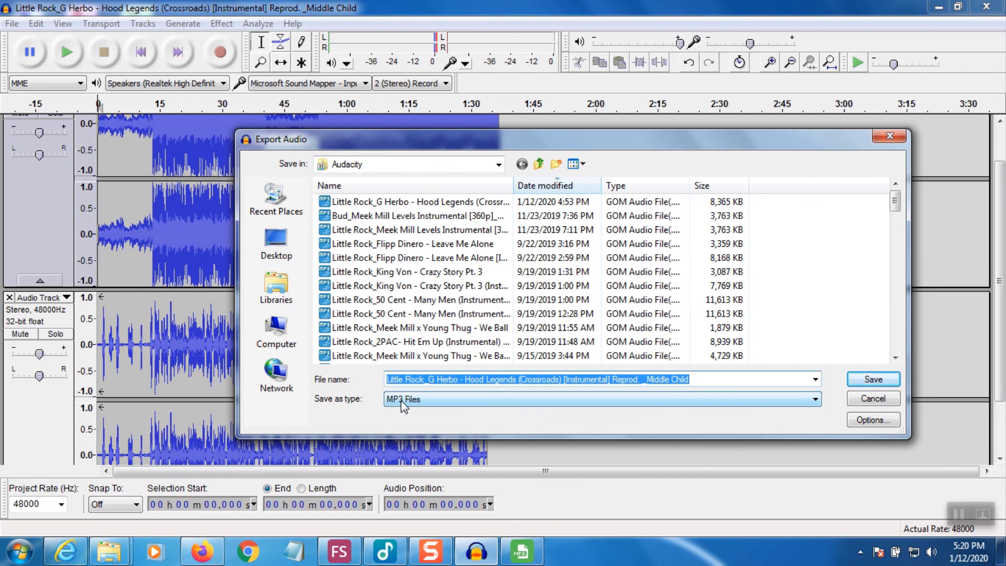
click(881, 376)
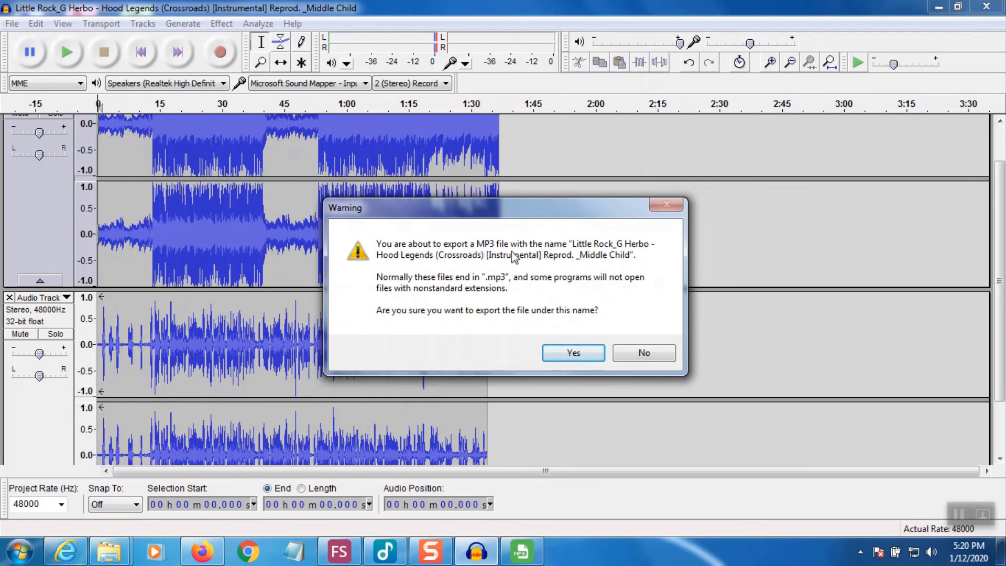
click(567, 355)
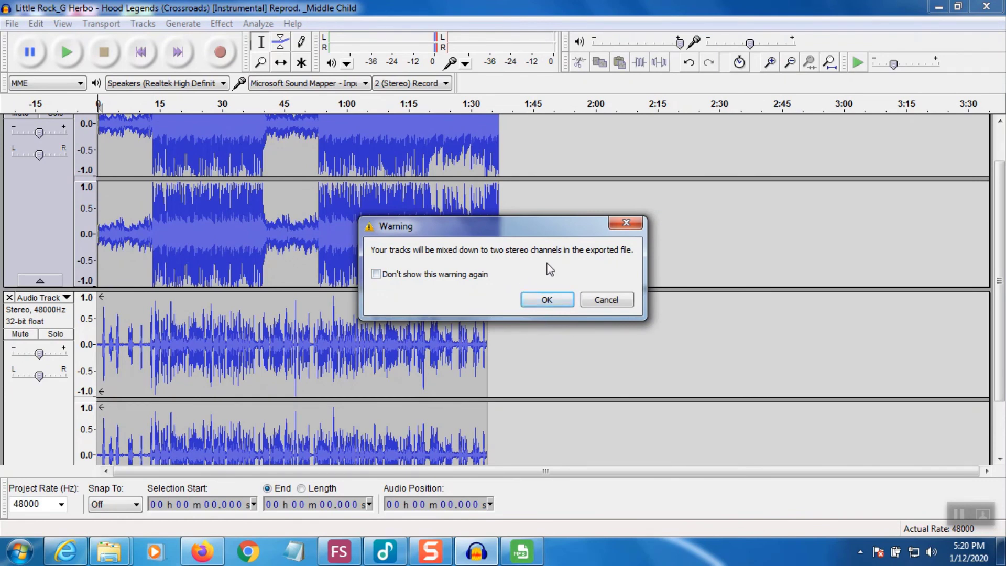
click(548, 299)
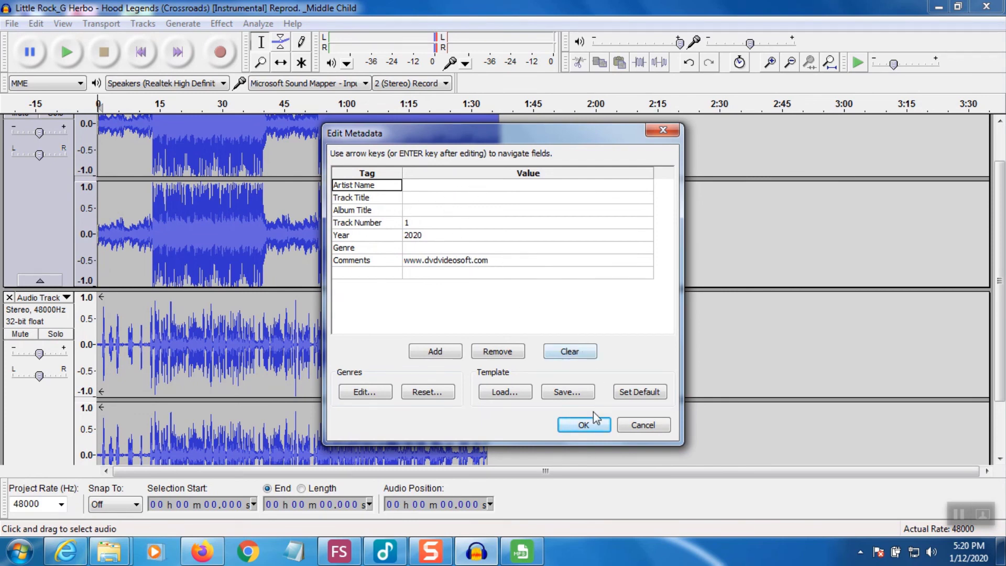
click(584, 426)
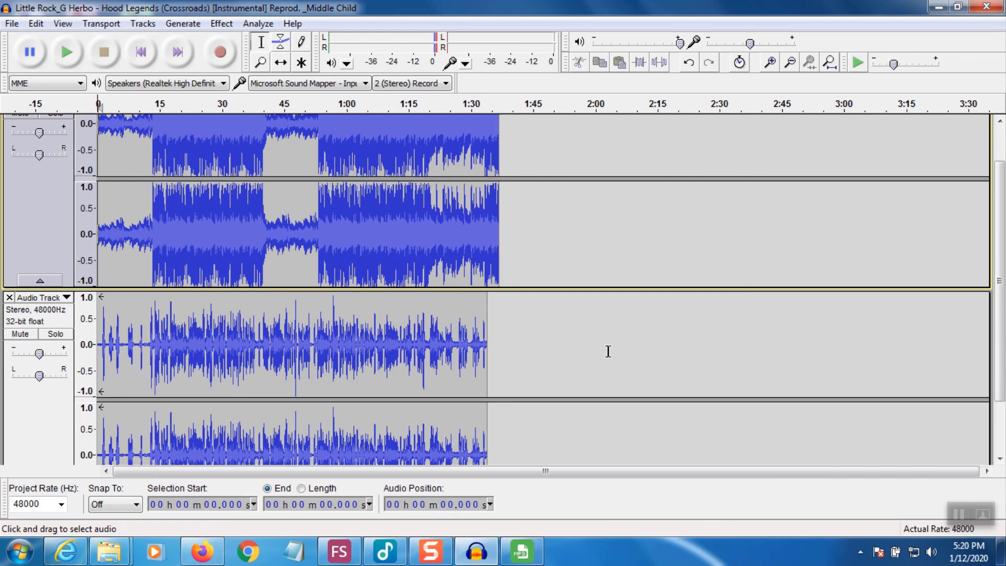
- Minimize Audacity, open the Audacity folder in Windows Explorer, and check the project file and MP3 saved under the song's name
click(939, 7)
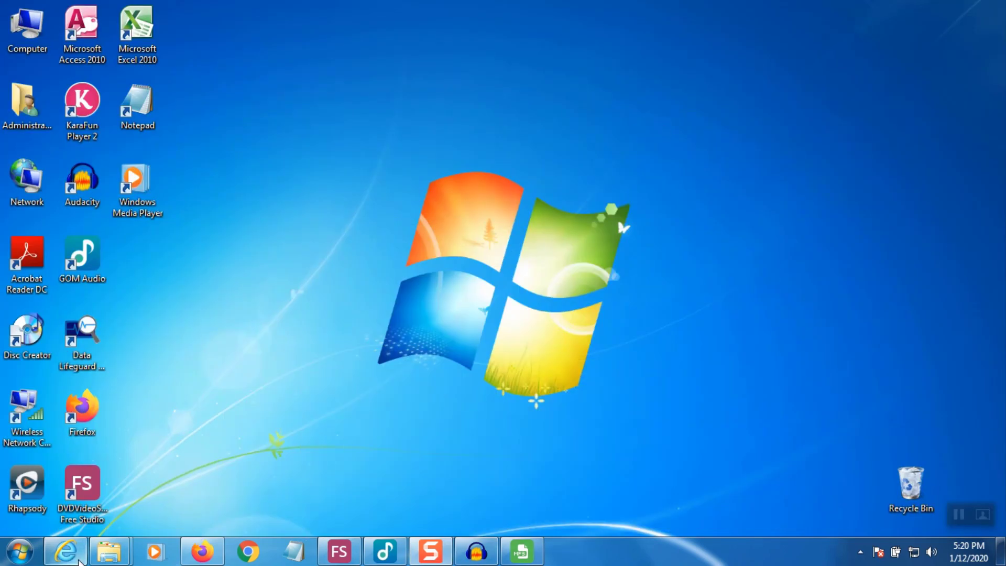
mouse_move(111, 552)
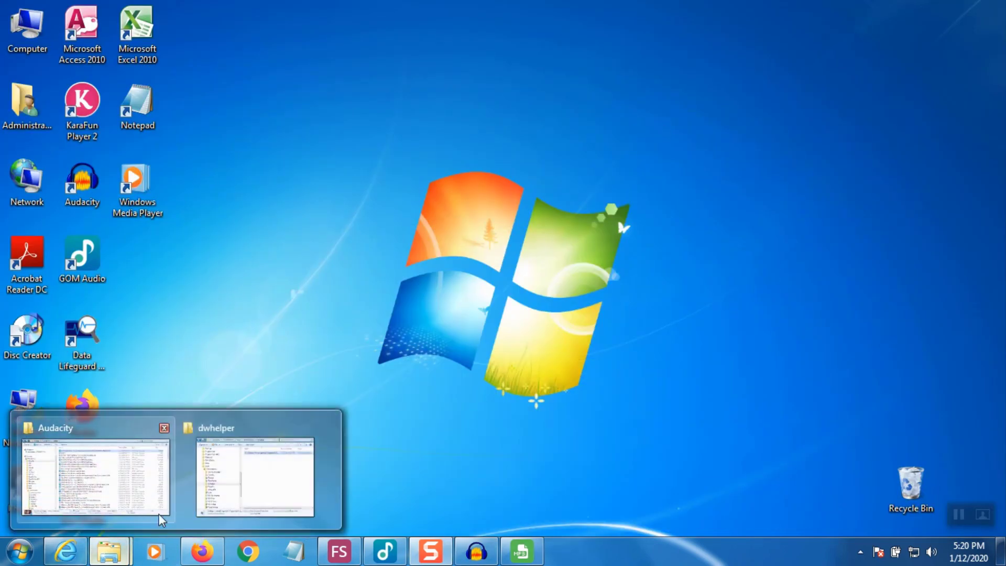
click(114, 475)
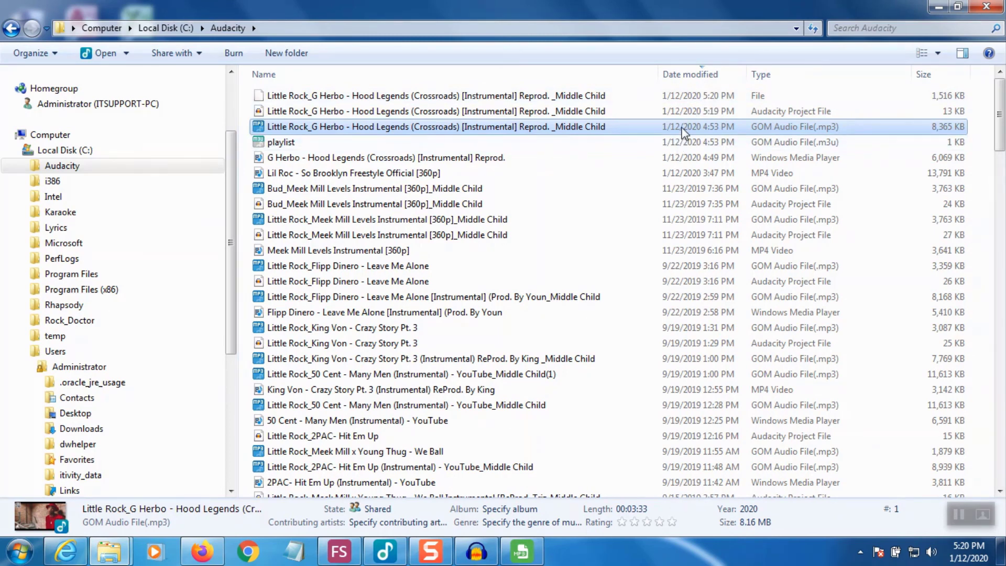
click(592, 115)
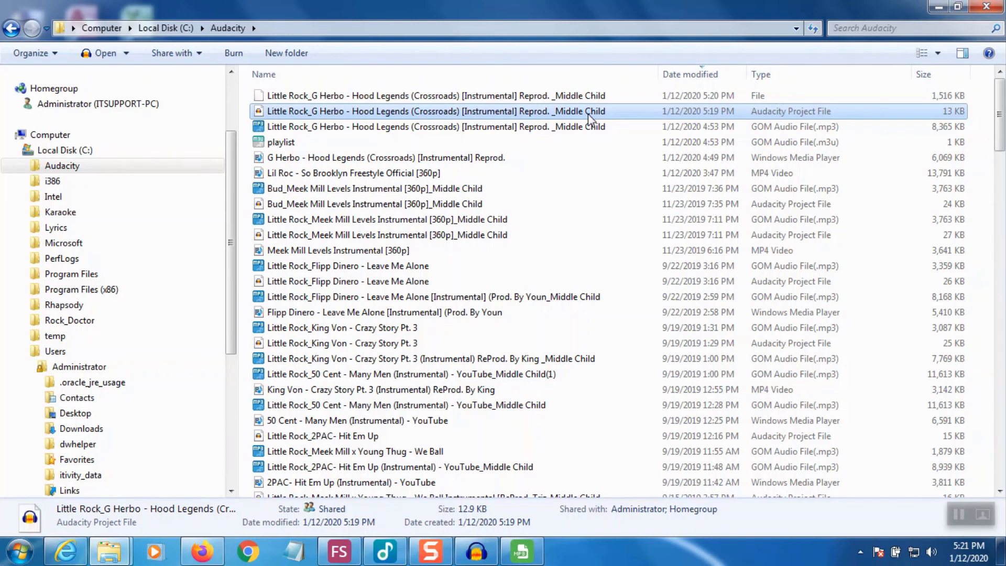
click(586, 131)
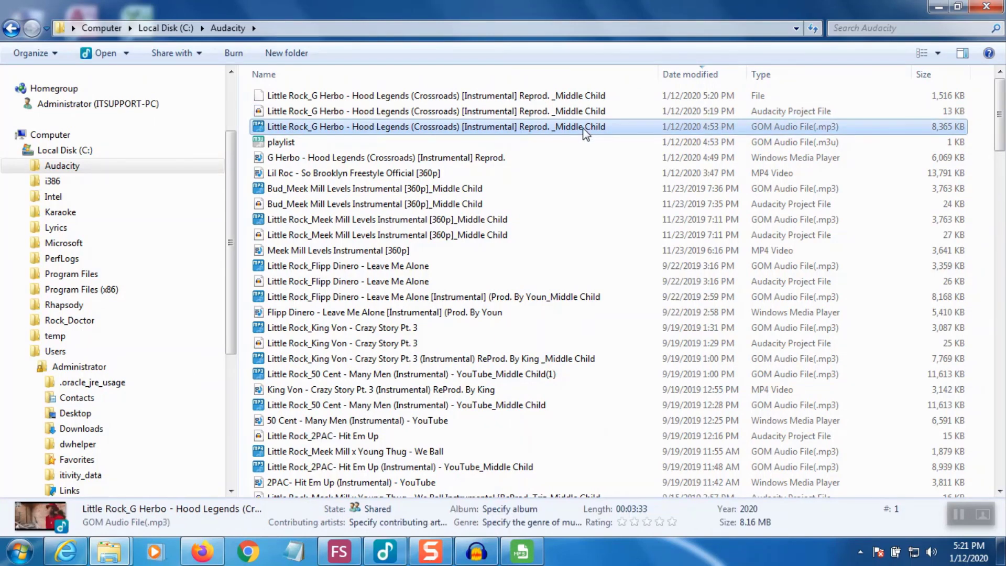